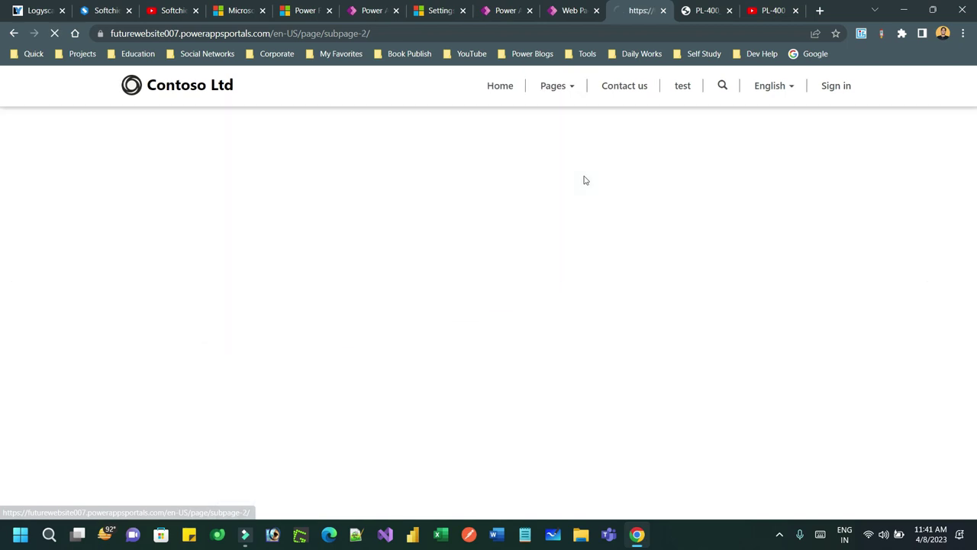
- Switch the Contoso Ltd portal to Hindi and open Subpage 1 to examine its translated text
drag(145, 228, 531, 229)
click(770, 87)
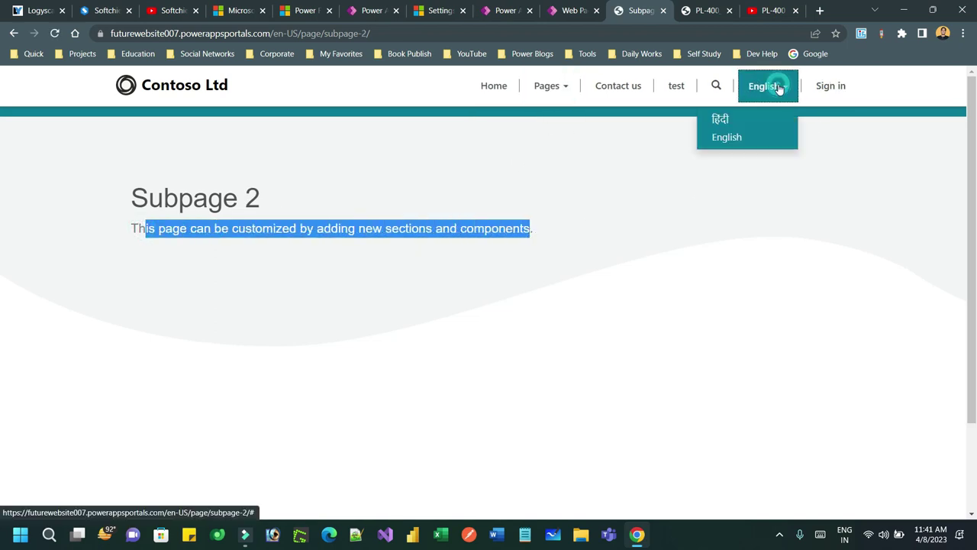
click(756, 124)
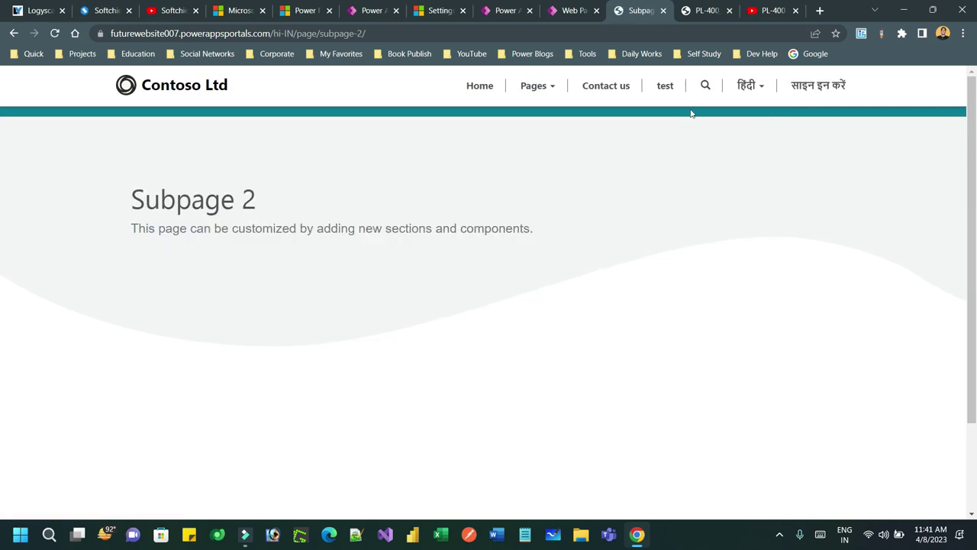
click(538, 86)
click(541, 148)
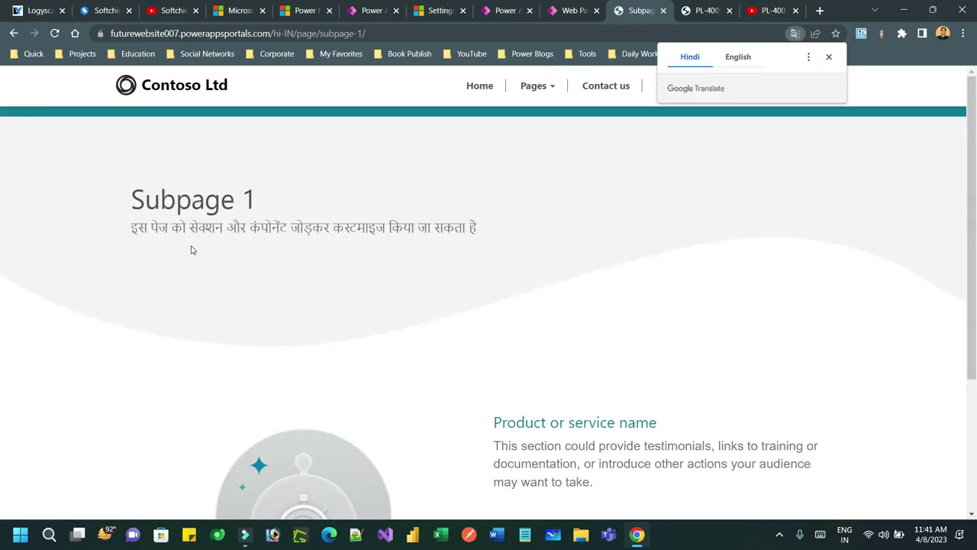
drag(133, 226, 512, 235)
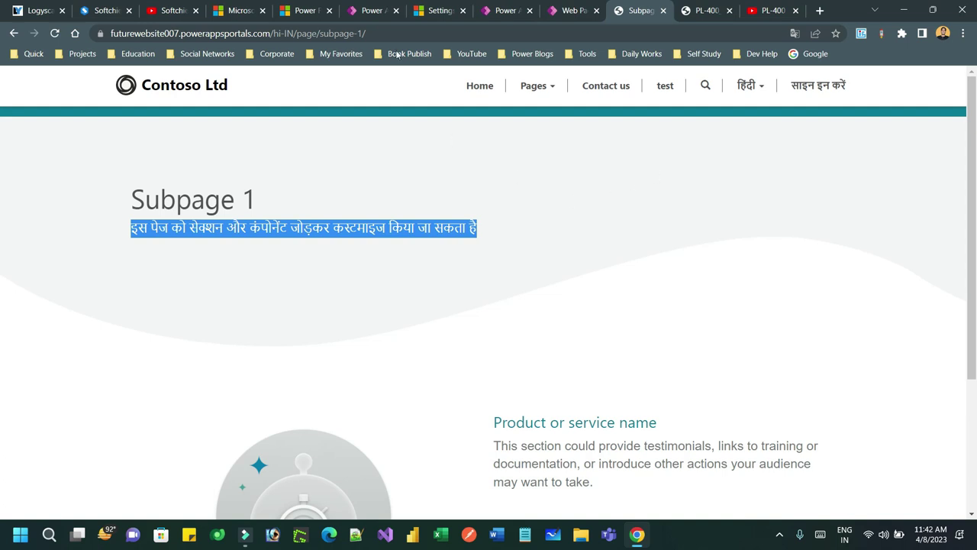
- Switch to Power Apps with the Axis Bank Automation solution
click(364, 10)
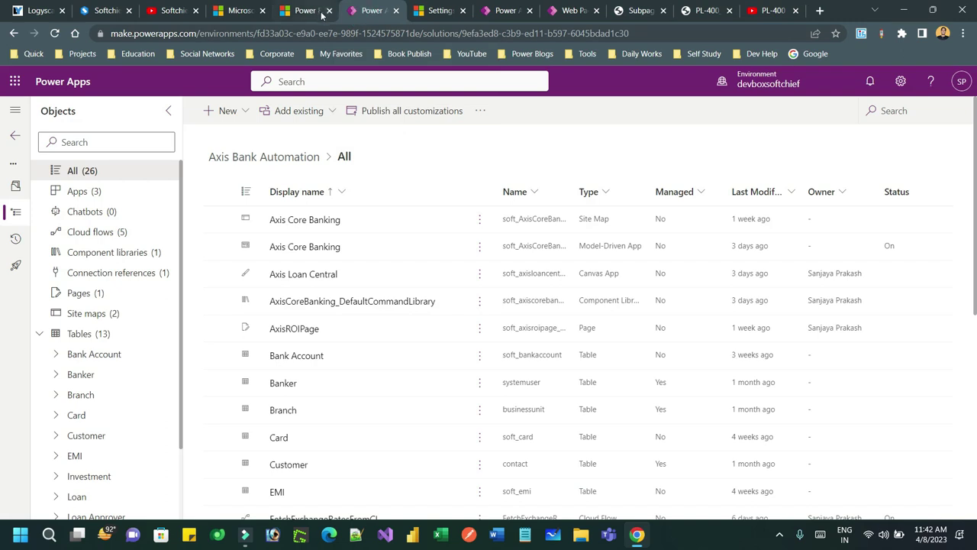
click(359, 33)
click(414, 33)
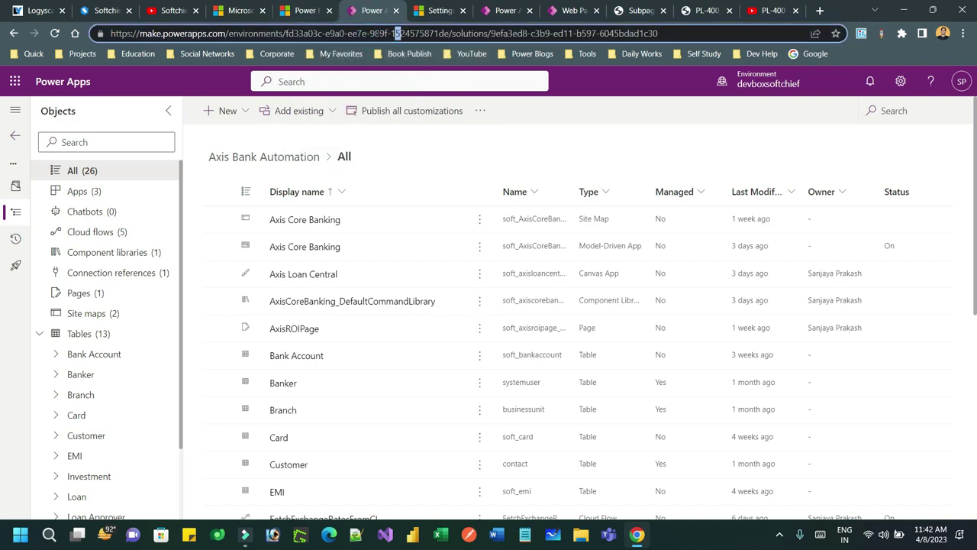
key(BackSpace)
text(mK)
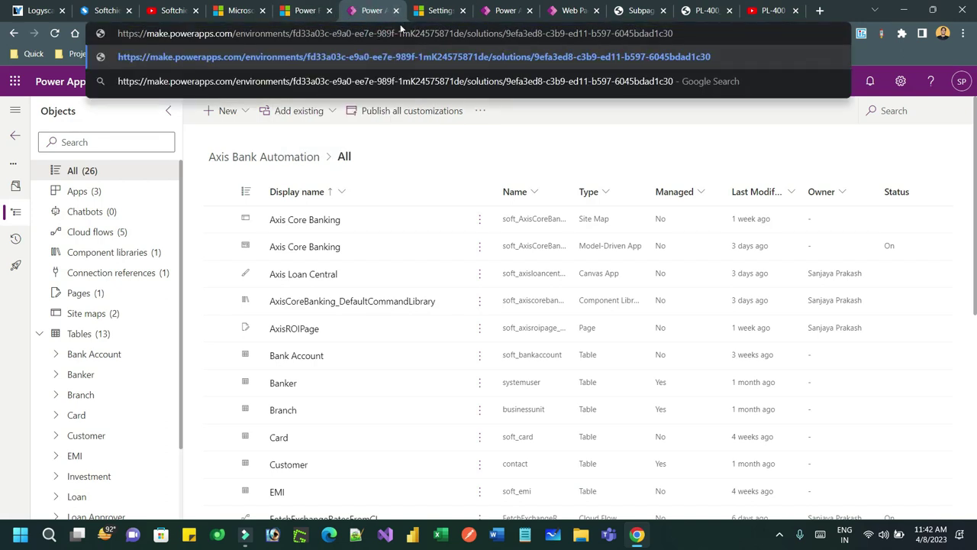
- Load make.powerapps.com and open the Power Platform admin center from it
double_click(401, 29)
key(ctrl+a)
text(make)
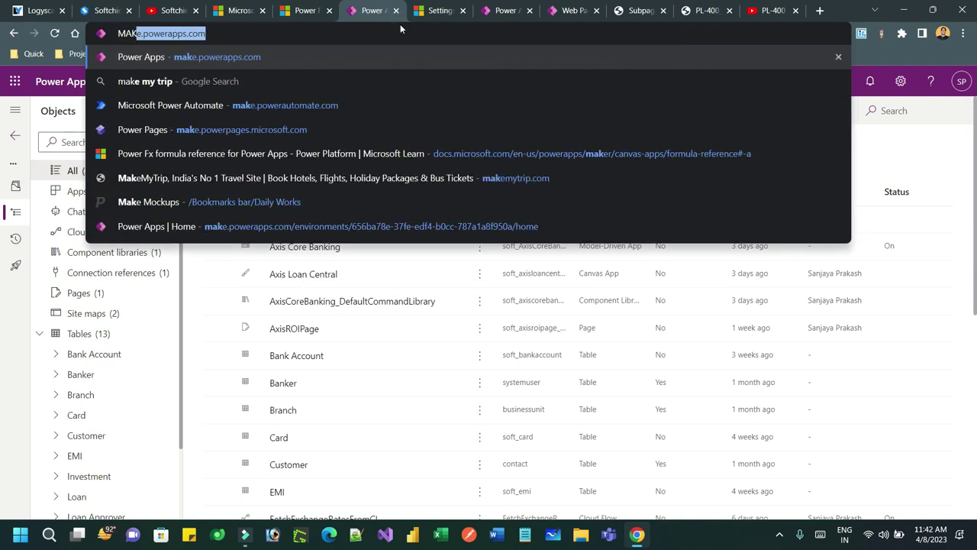
key(Return)
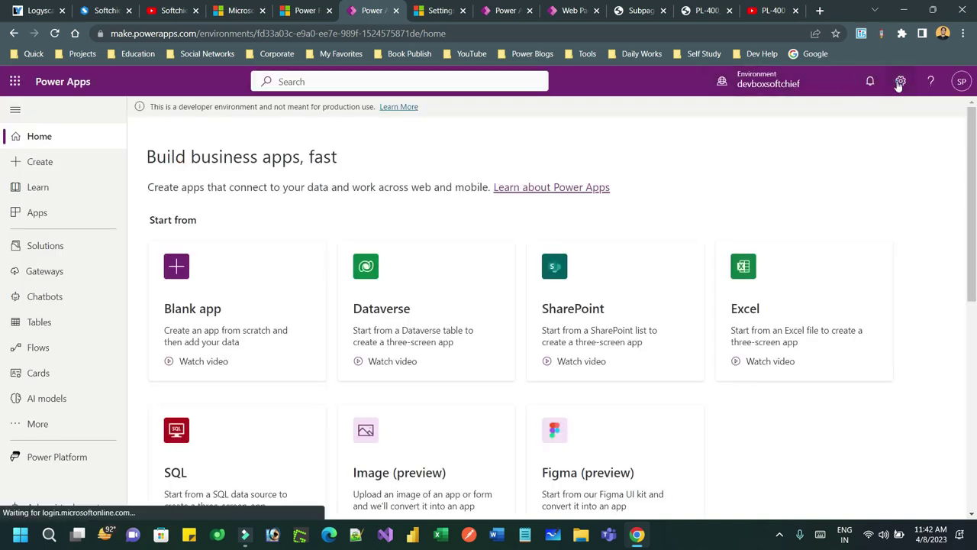
click(900, 81)
click(815, 172)
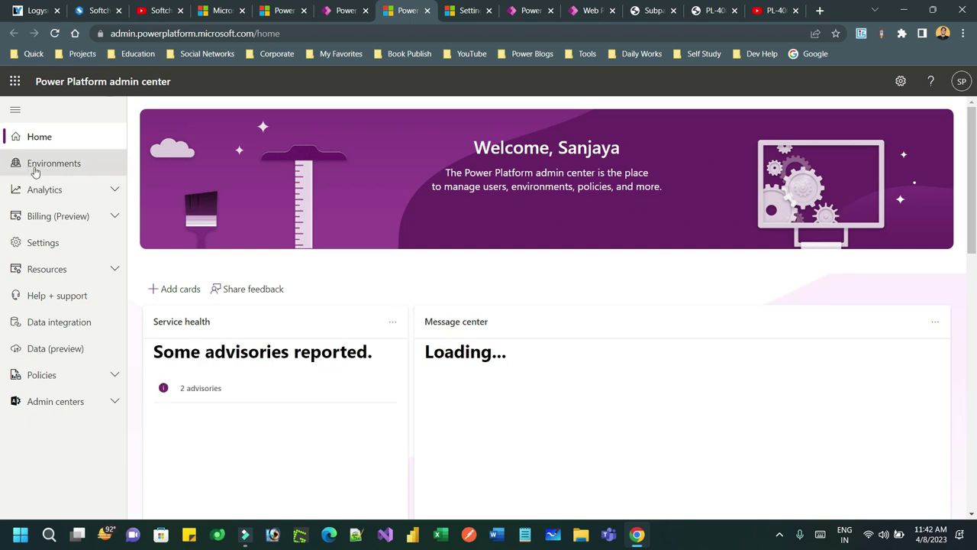
- Open the product language settings of the devboxsoftchief environment
click(77, 168)
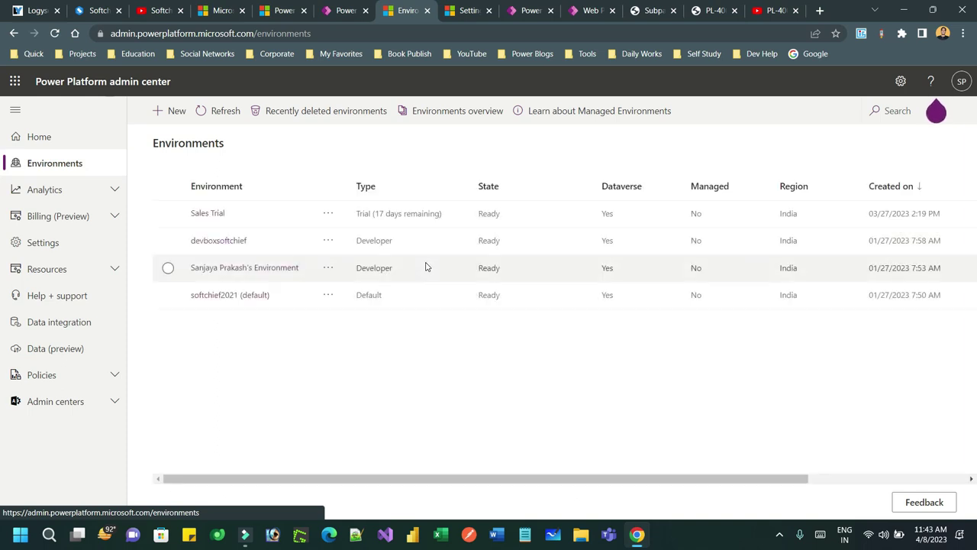
click(207, 241)
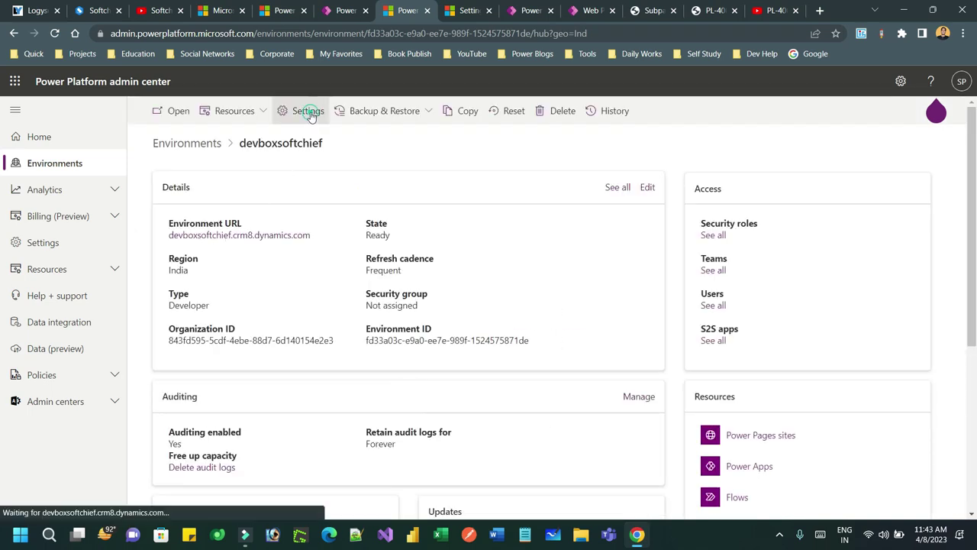
click(307, 112)
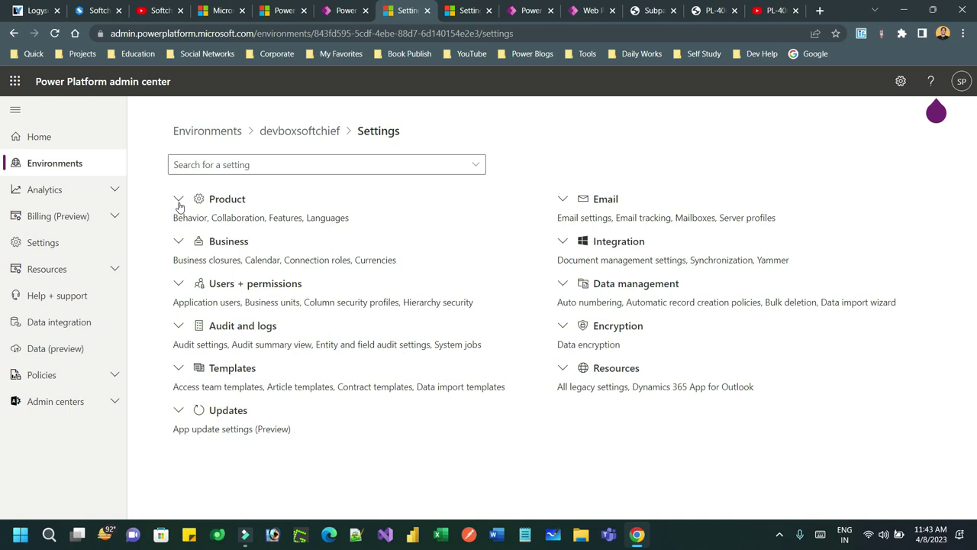
click(179, 201)
click(195, 274)
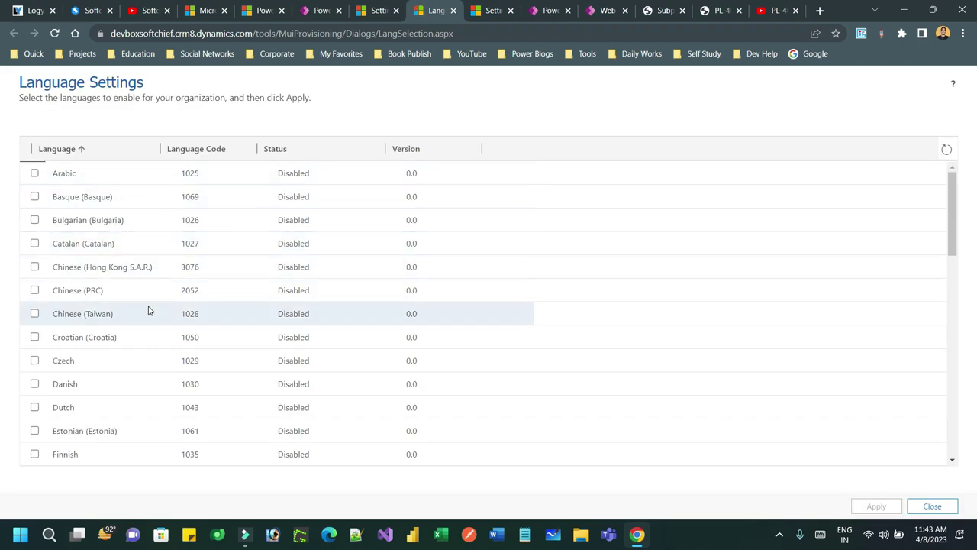
- Select German in the organization's language list and close the language settings without applying
scroll(148, 311, down, 4)
scroll(149, 308, up, 4)
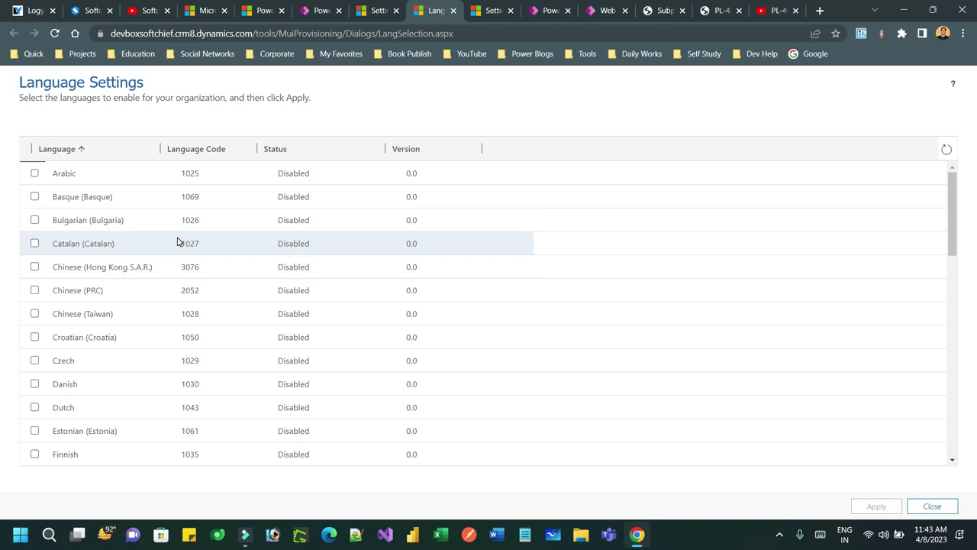
scroll(176, 244, down, 3)
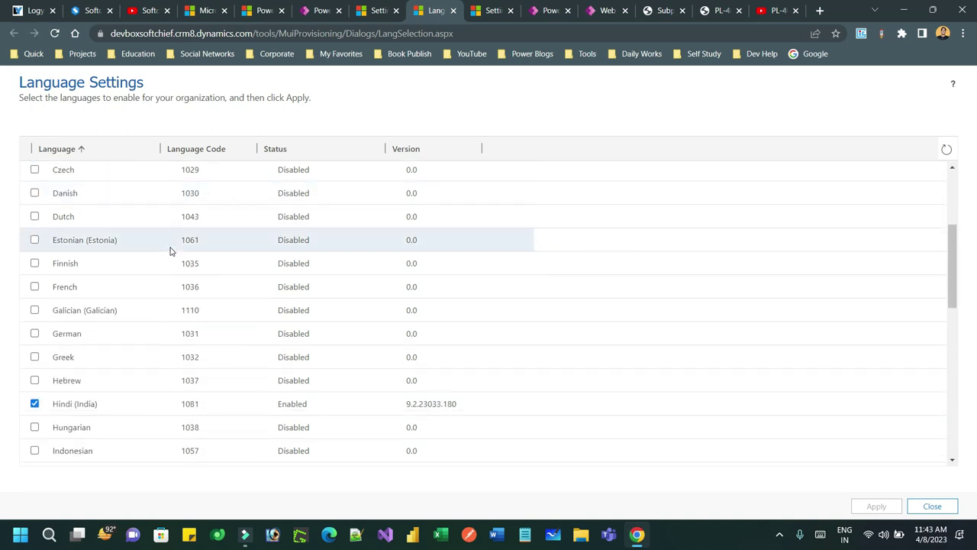
click(35, 286)
click(34, 286)
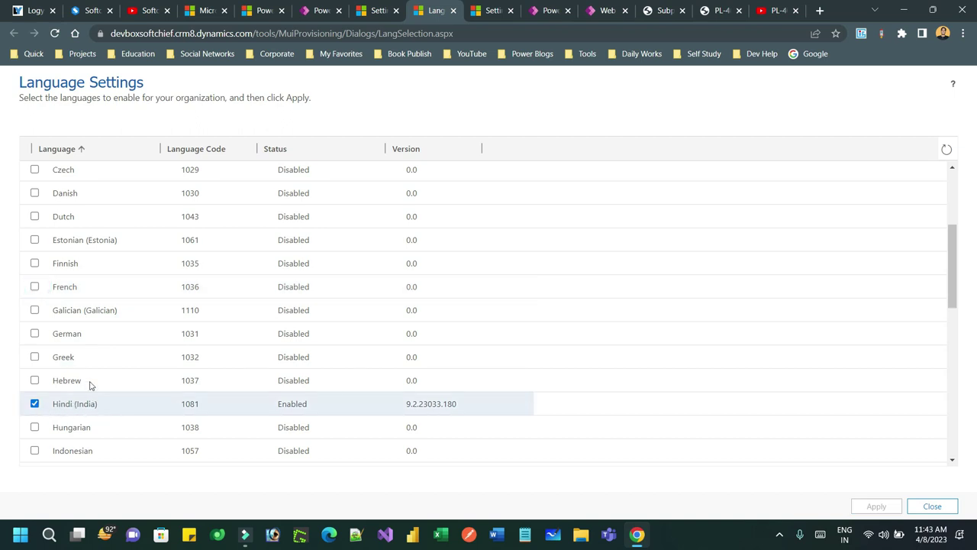
scroll(183, 309, down, 1)
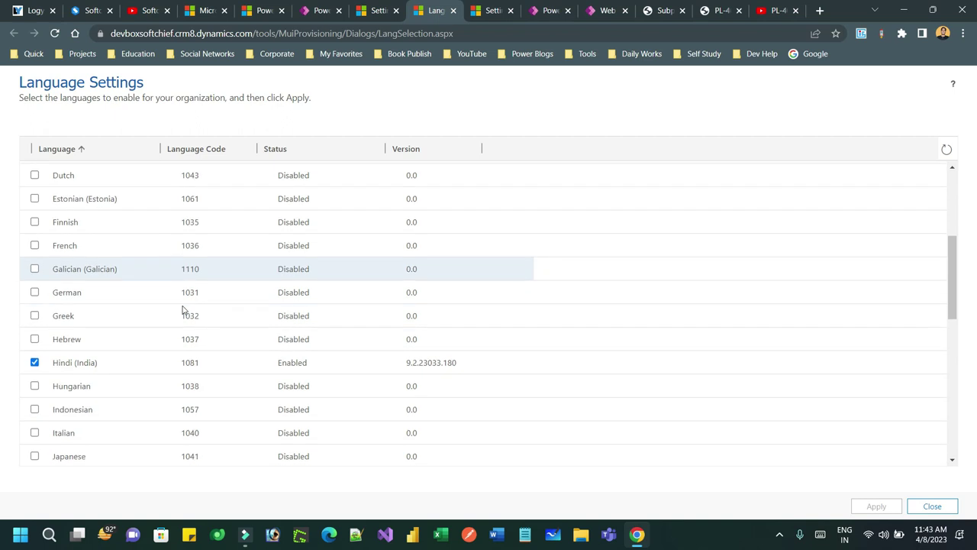
scroll(183, 309, down, 7)
scroll(183, 309, up, 6)
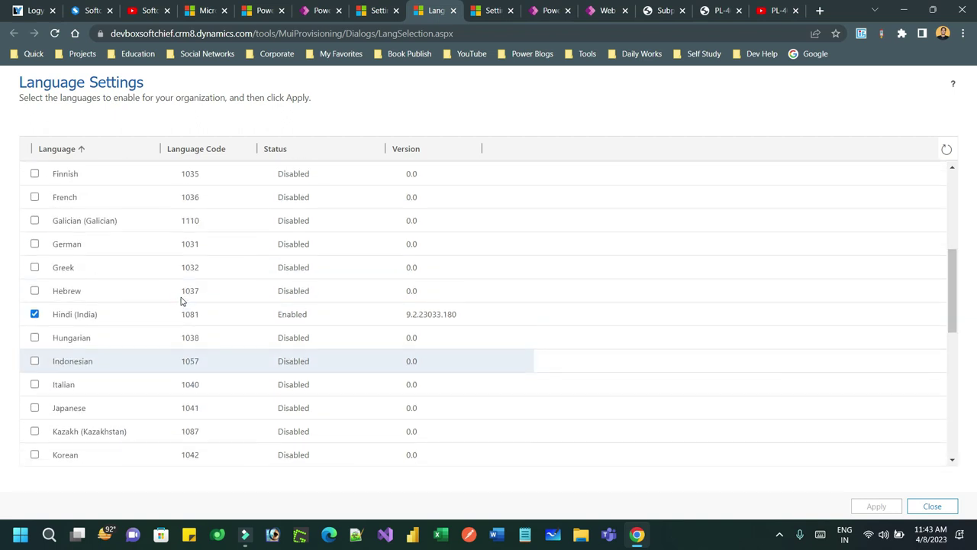
click(34, 243)
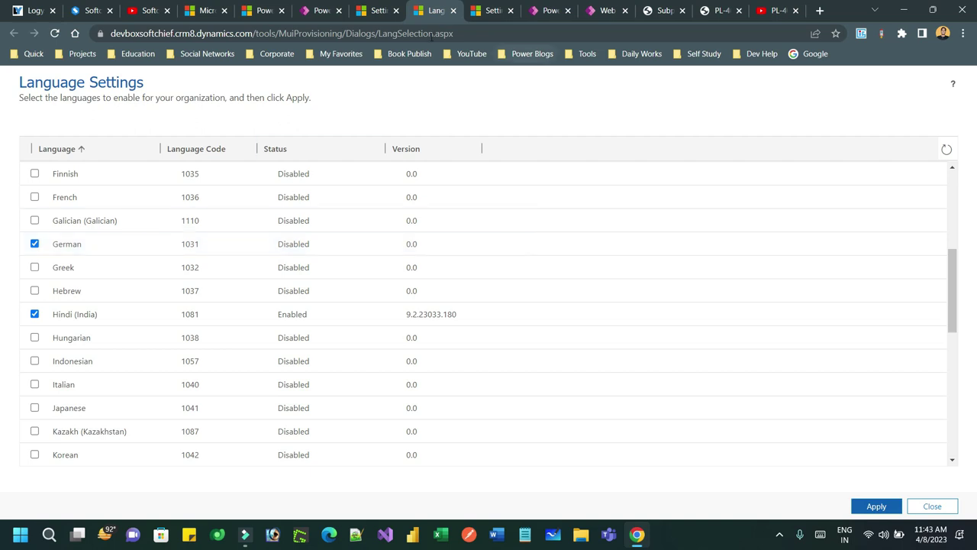
click(453, 11)
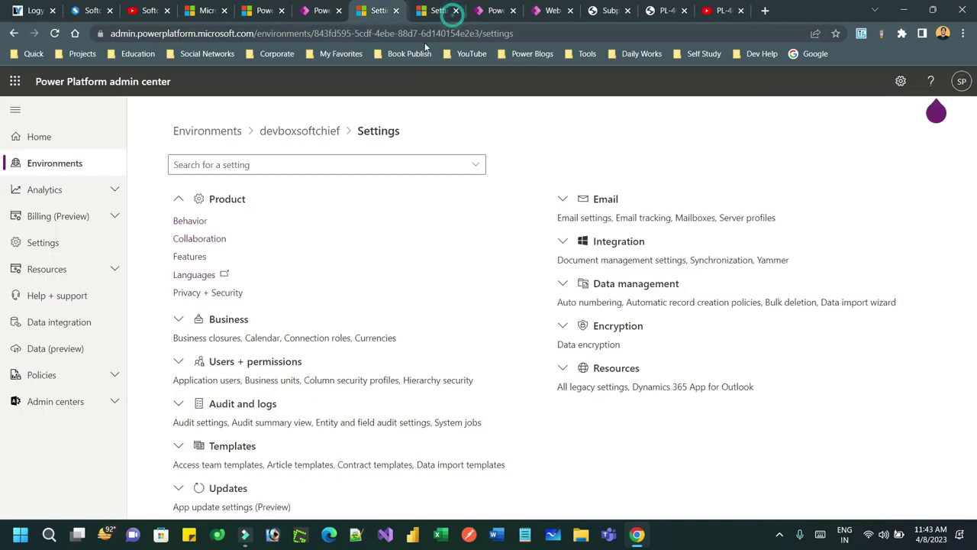
- Close the remaining environment settings pages and return to the Power Apps list of apps
click(396, 11)
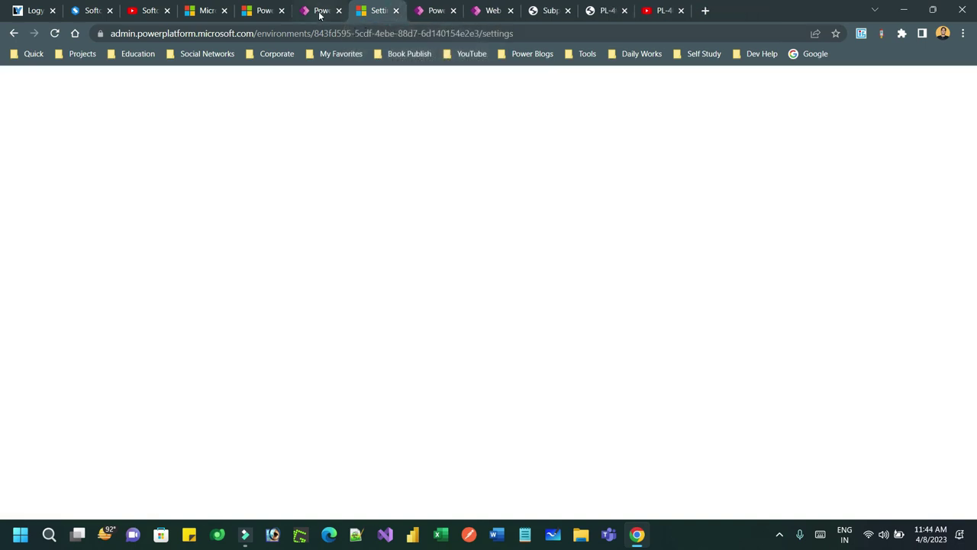
click(322, 10)
click(367, 10)
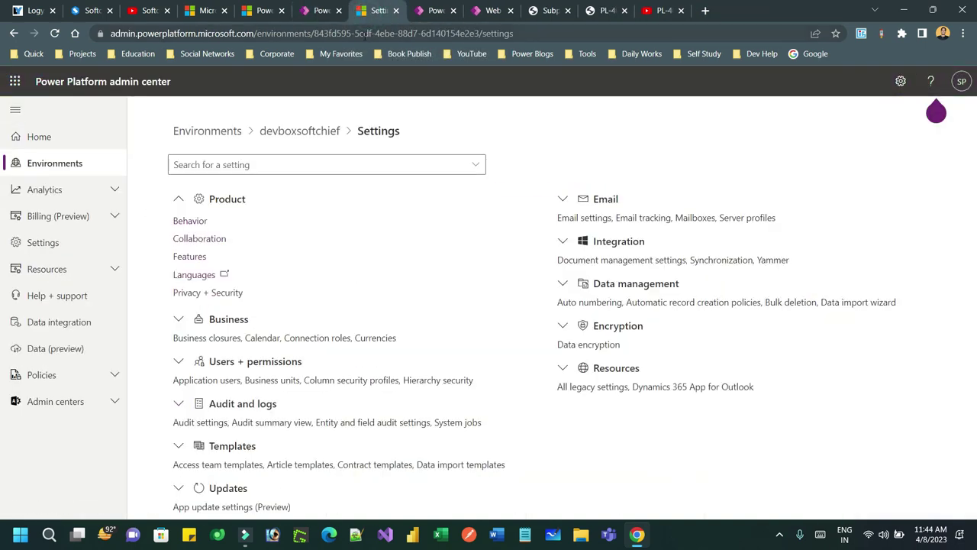
click(396, 10)
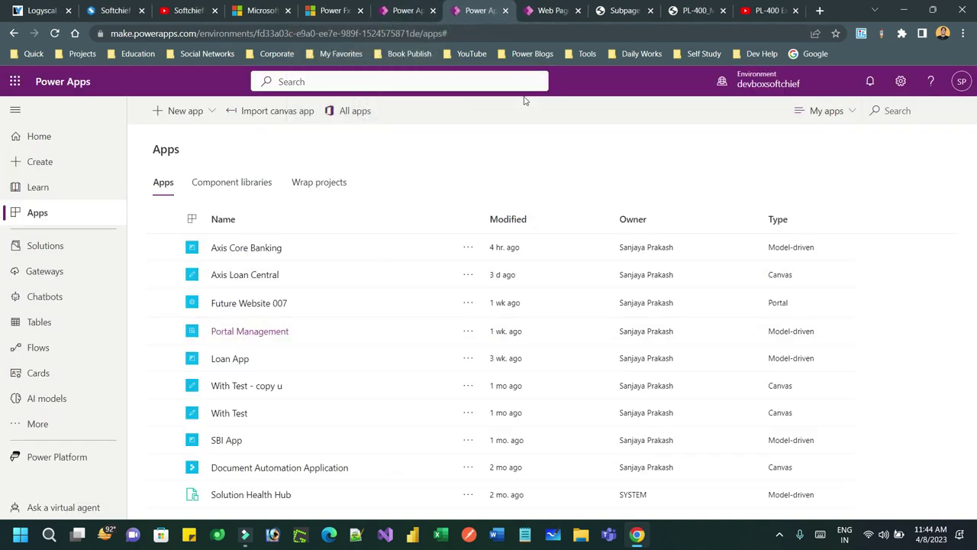
- Open the Future Website 007 website record in Portal Management and review its supported languages
click(260, 330)
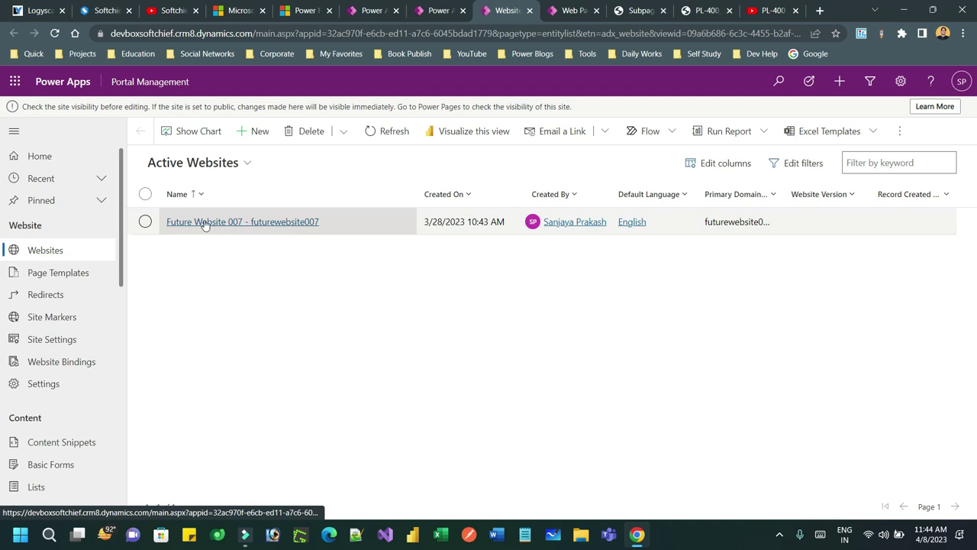
click(239, 223)
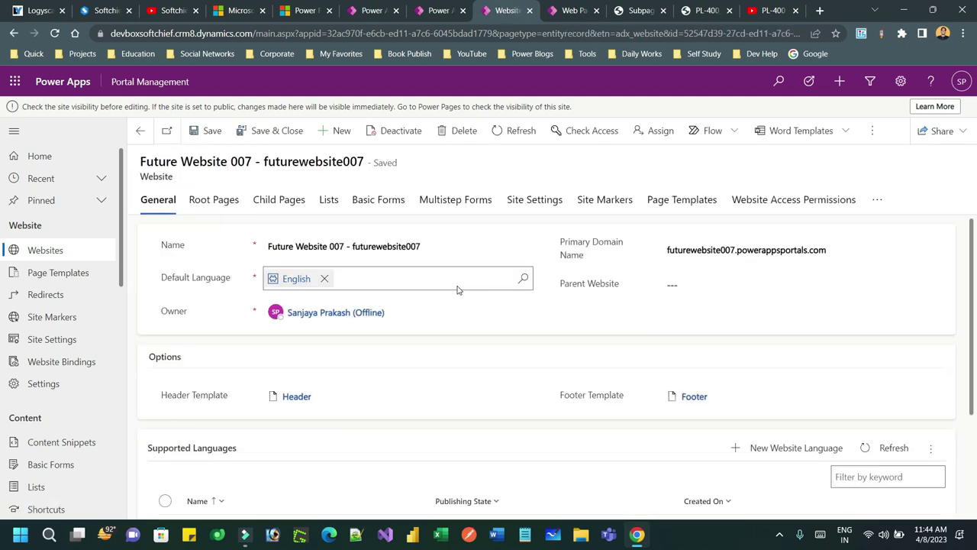
scroll(524, 256, down, 1)
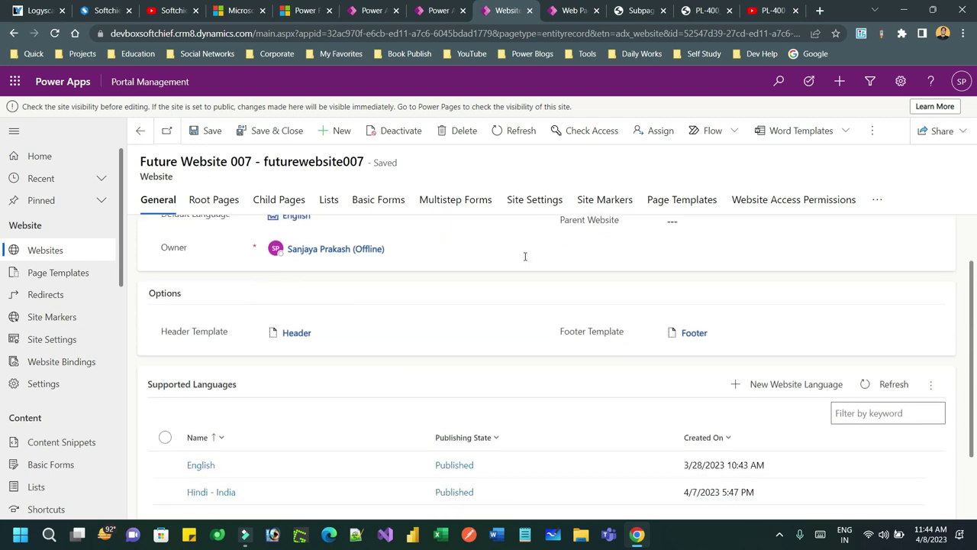
scroll(524, 257, down, 1)
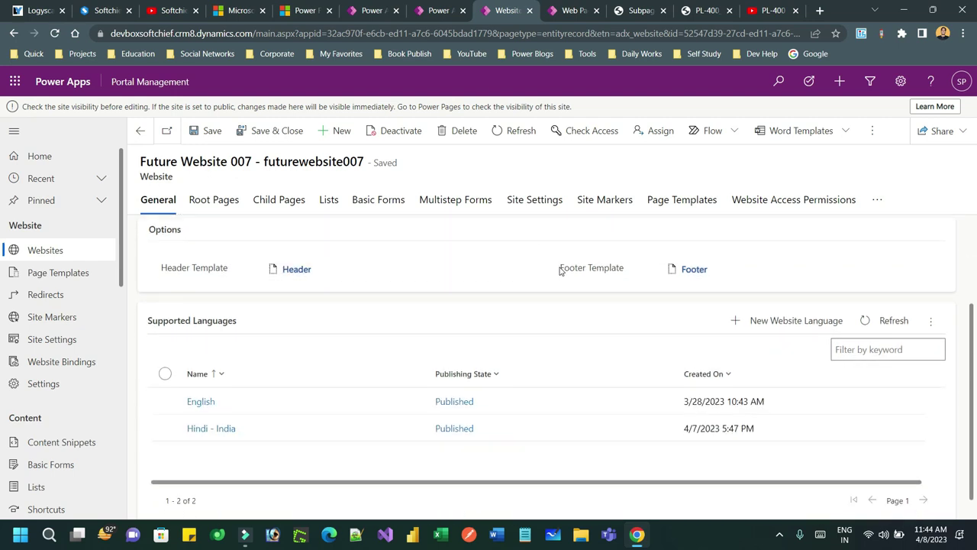
scroll(561, 271, down, 1)
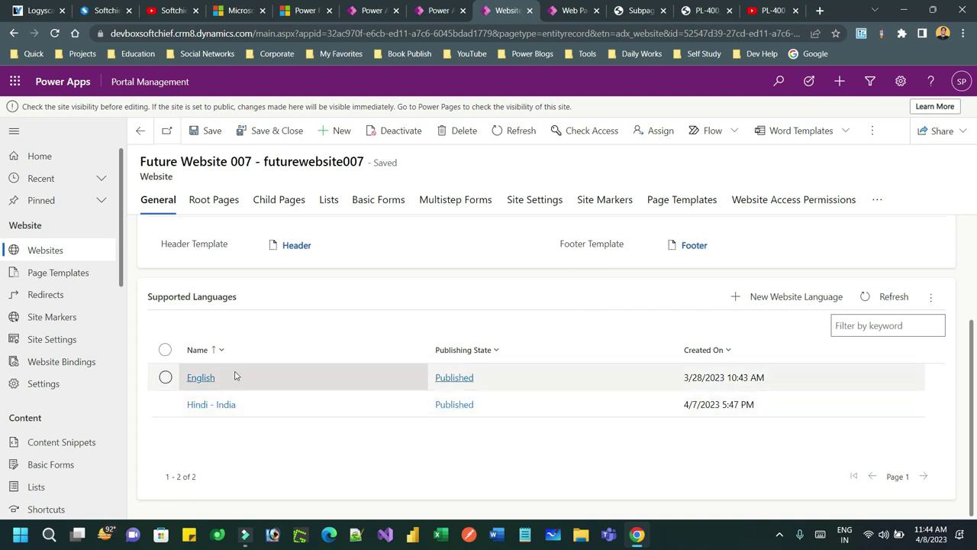
drag(169, 296, 271, 299)
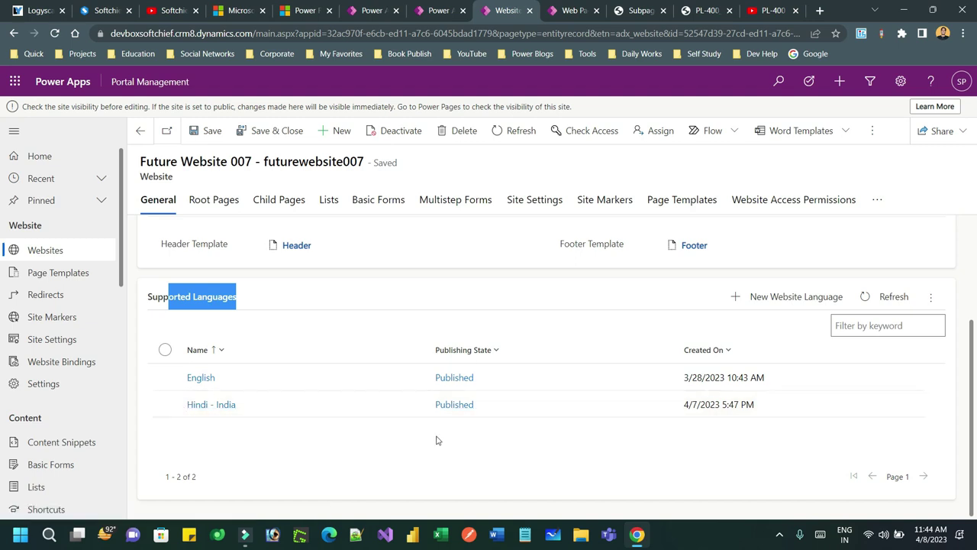
- Start a new website language, check the Portal Language and Publishing State options, and go back to the website record without saving
click(754, 300)
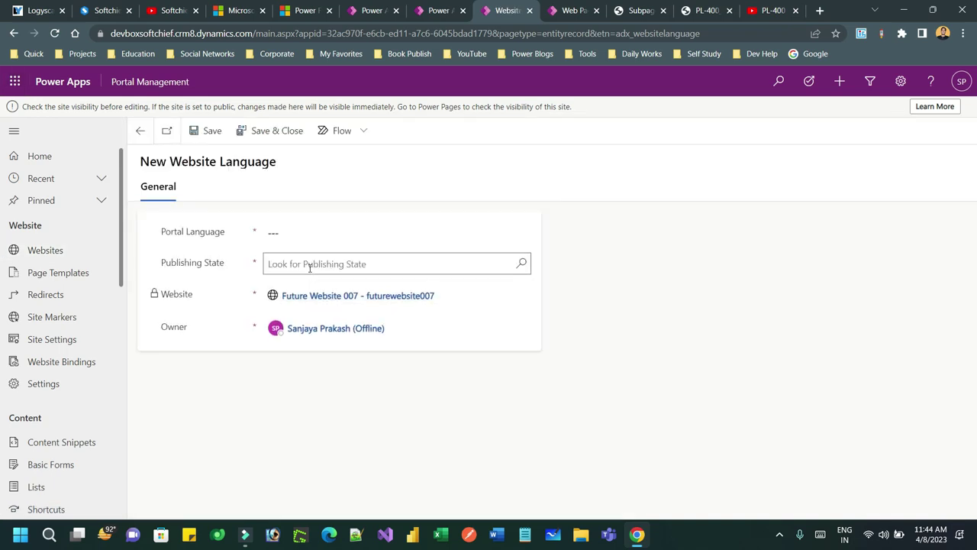
click(328, 233)
click(522, 233)
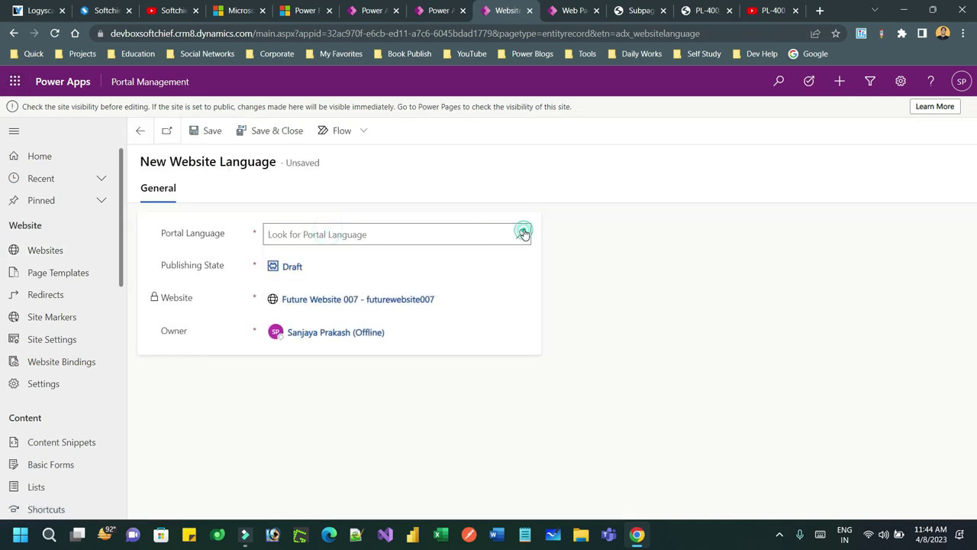
click(523, 234)
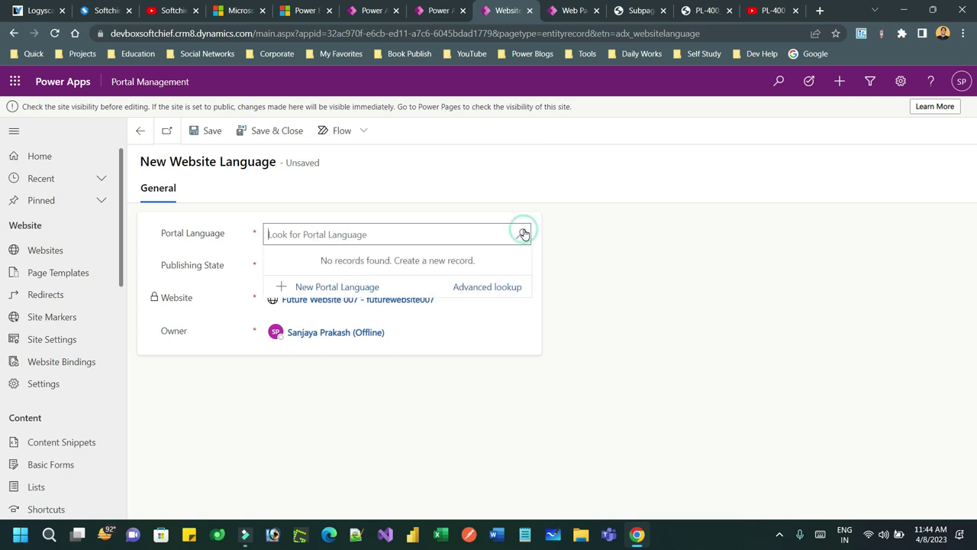
click(522, 235)
click(330, 236)
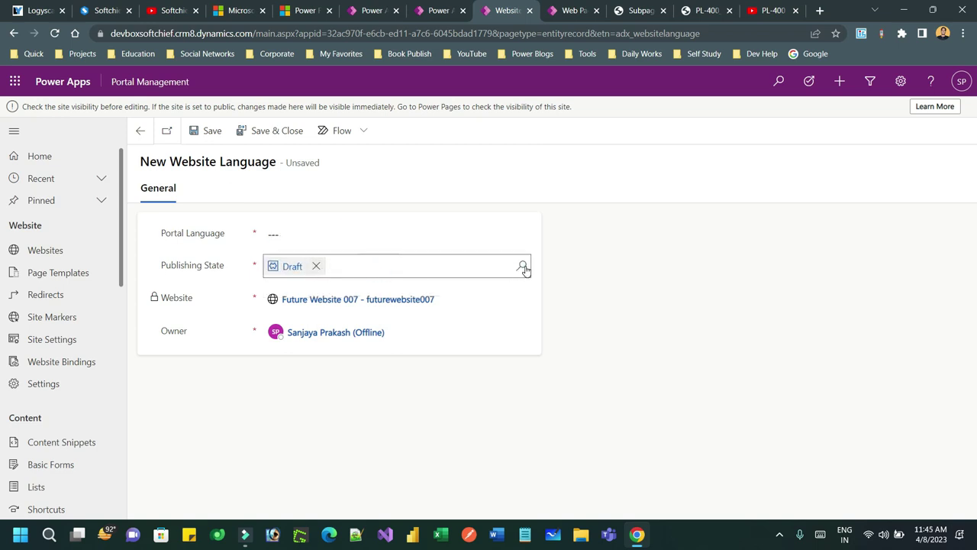
click(523, 266)
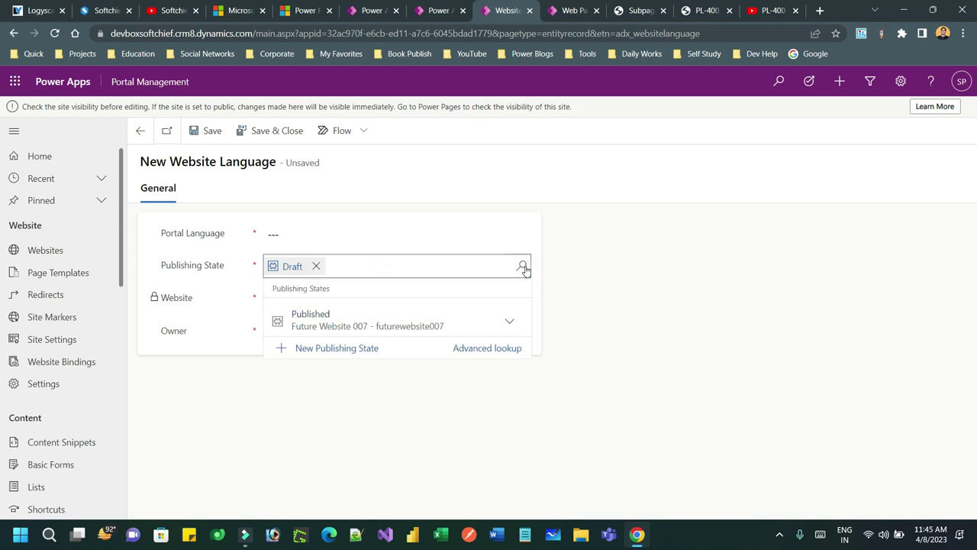
click(245, 413)
click(141, 135)
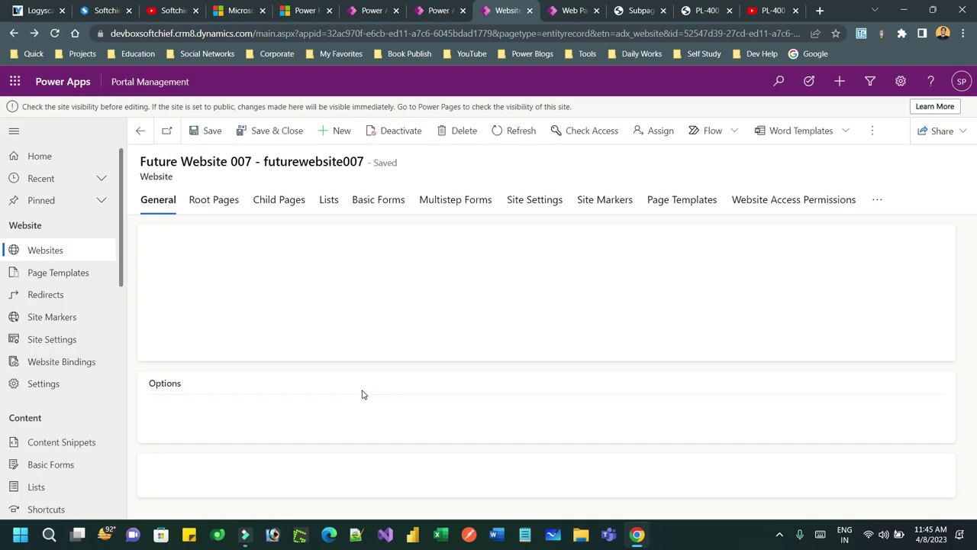
- Open the Hindi - India record under Supported Languages, review its language and publishing state, and save and close it
scroll(328, 393, down, 2)
drag(150, 296, 288, 301)
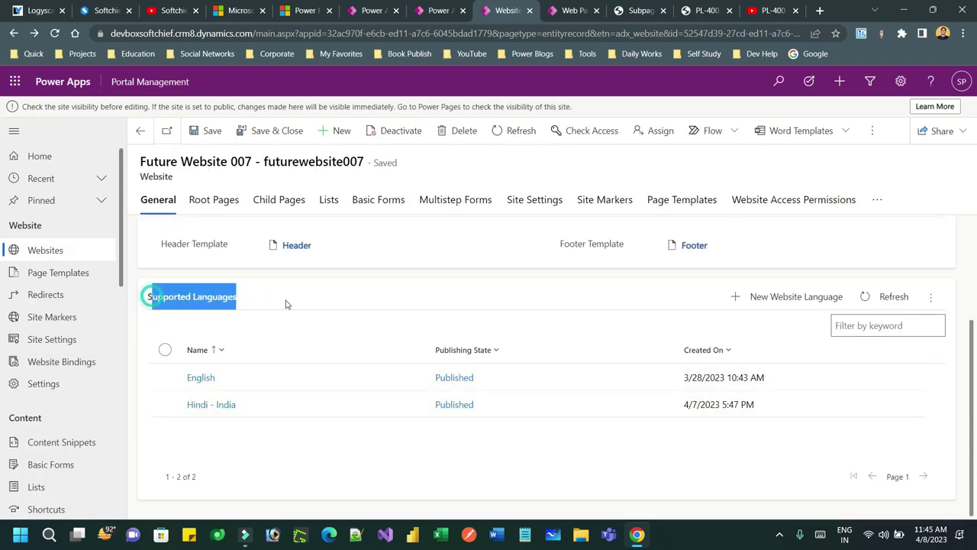
click(323, 412)
double_click(323, 412)
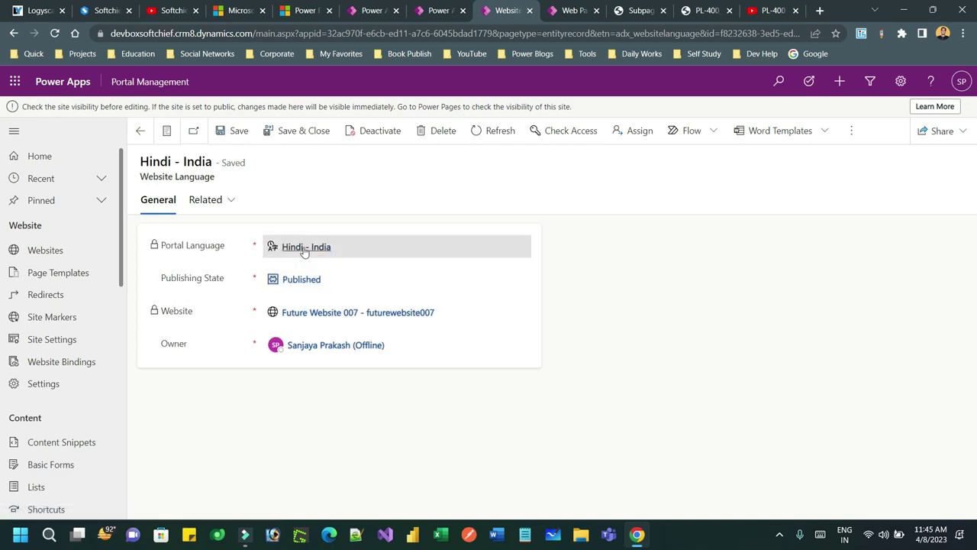
click(301, 279)
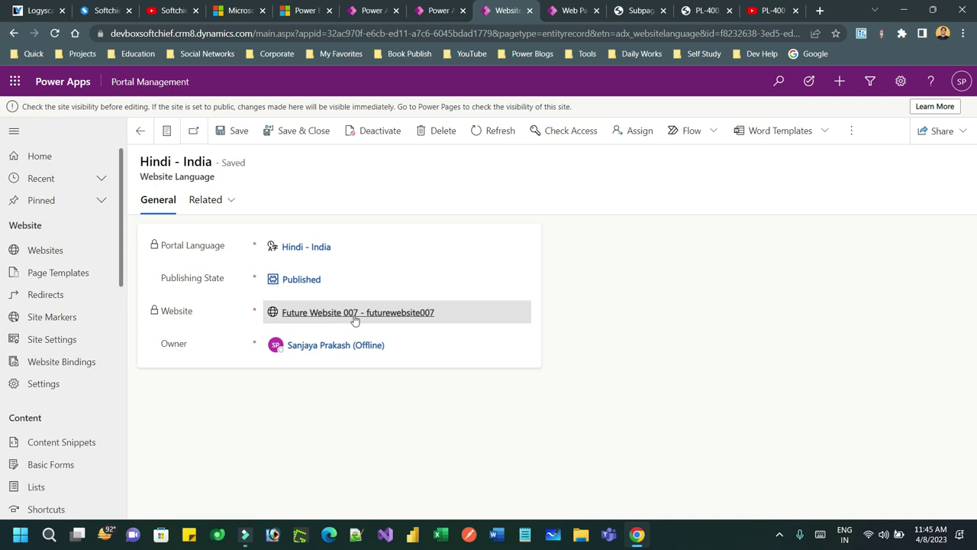
click(298, 131)
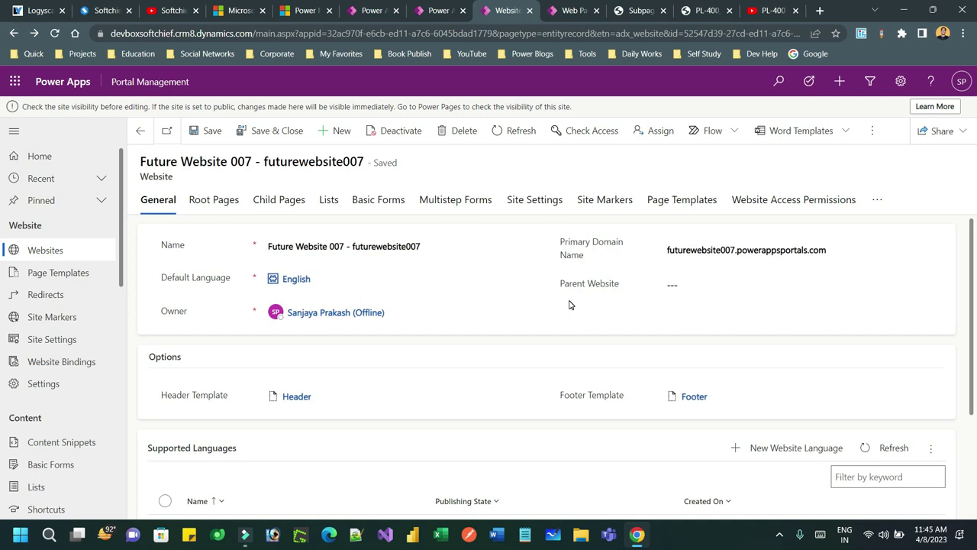
- Open the Subpage 1 web page record and go to its Localized Content section
scroll(53, 324, down, 3)
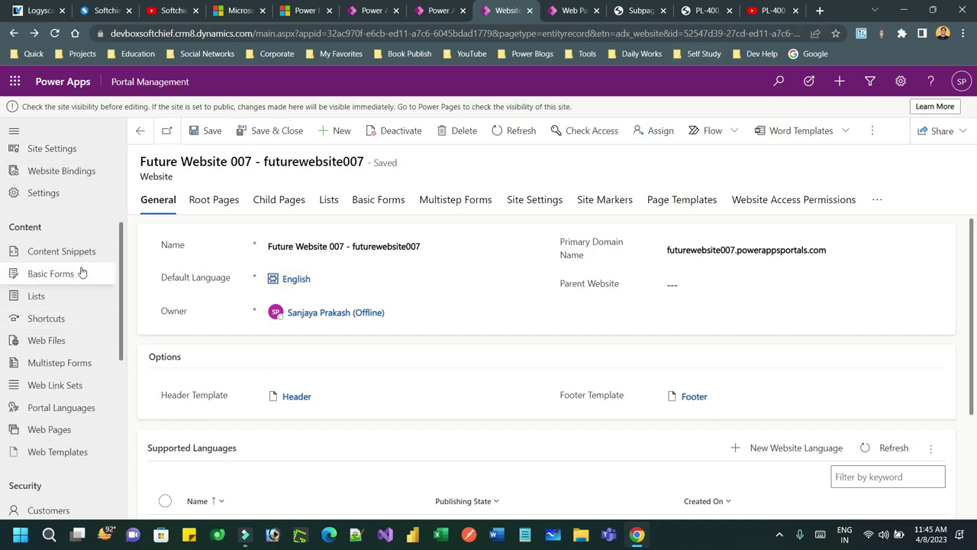
click(74, 432)
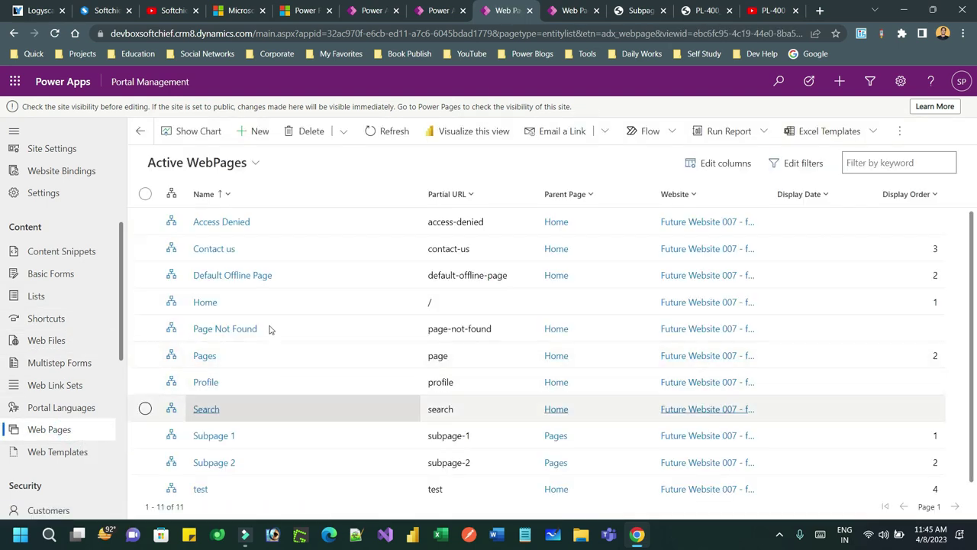
scroll(276, 303, down, 1)
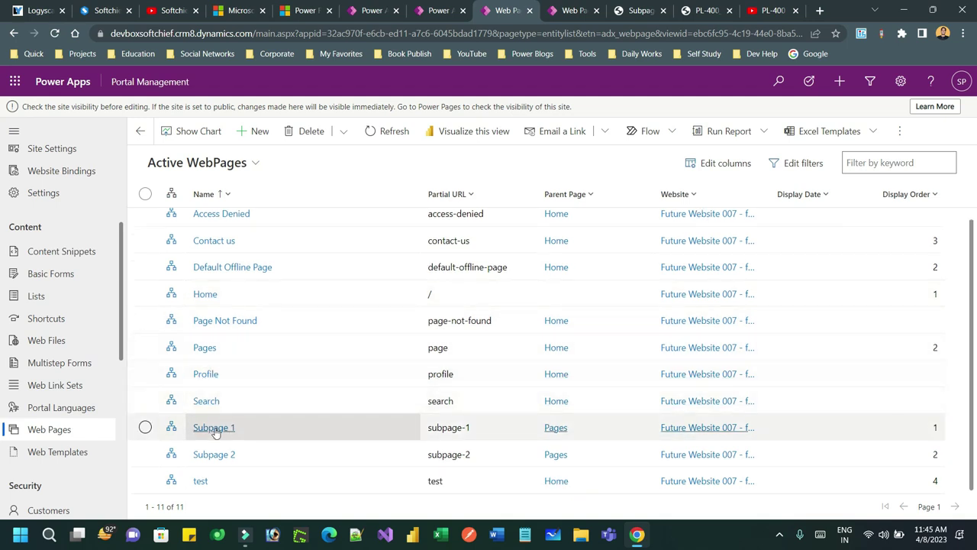
click(214, 429)
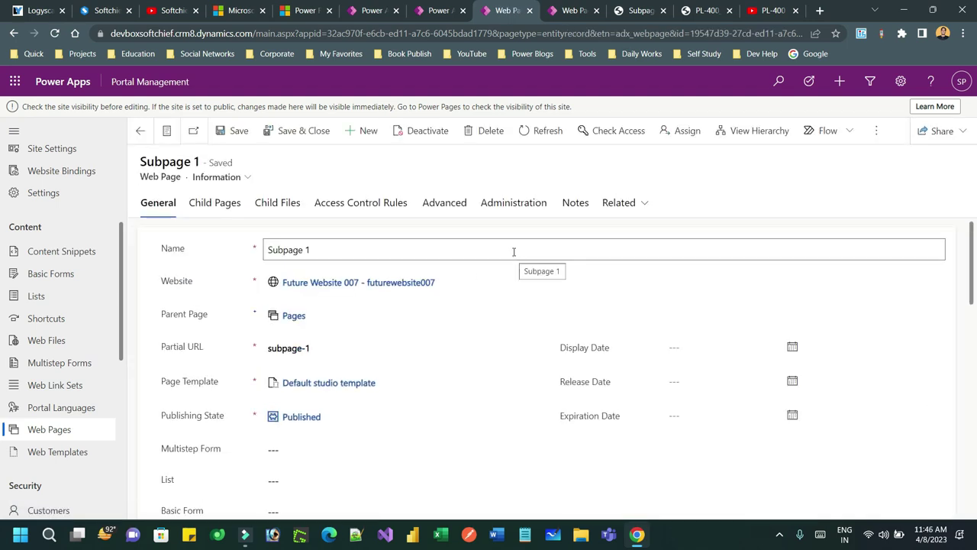
scroll(514, 252, down, 5)
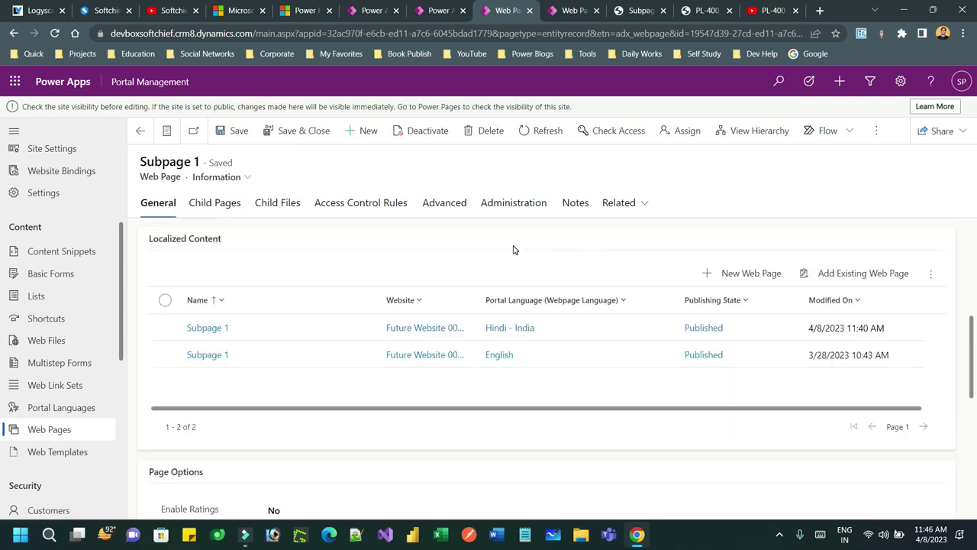
drag(152, 239, 232, 239)
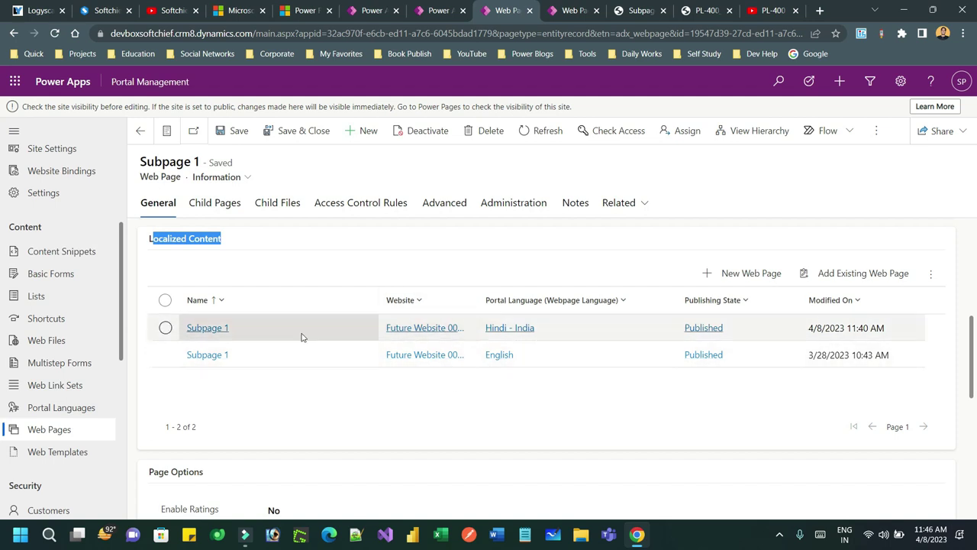
- Open the English localized version of Subpage 1, check its webpage language, and go to the Content section
double_click(531, 363)
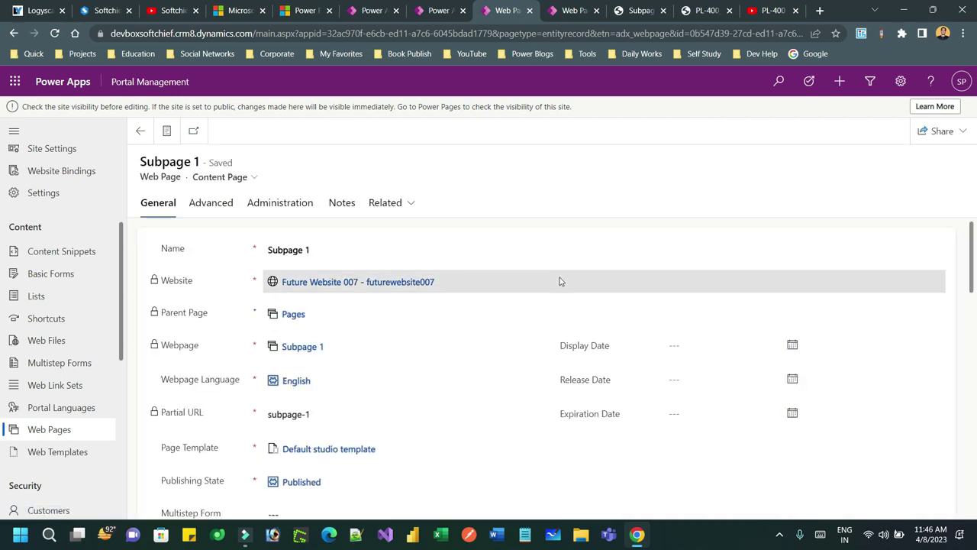
triple_click(170, 390)
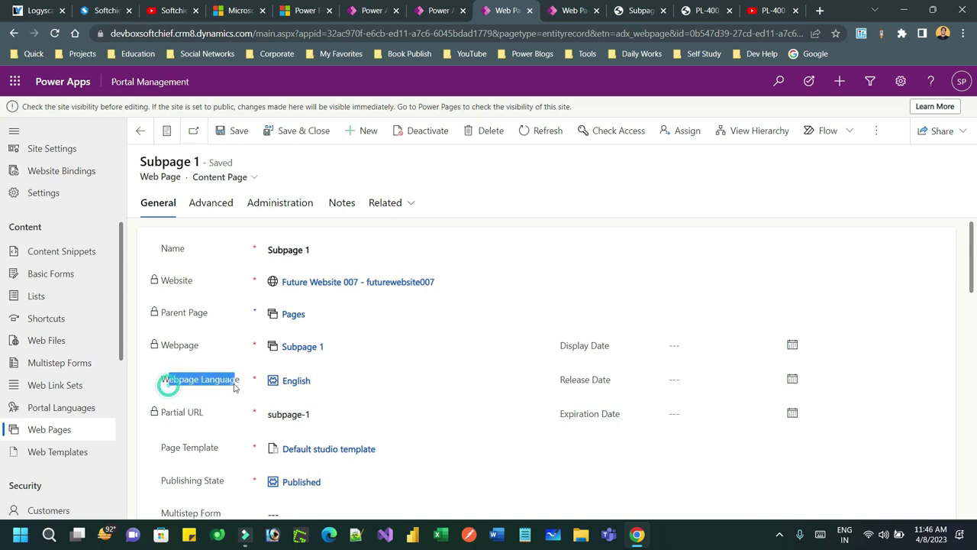
scroll(425, 338, down, 3)
scroll(464, 321, down, 2)
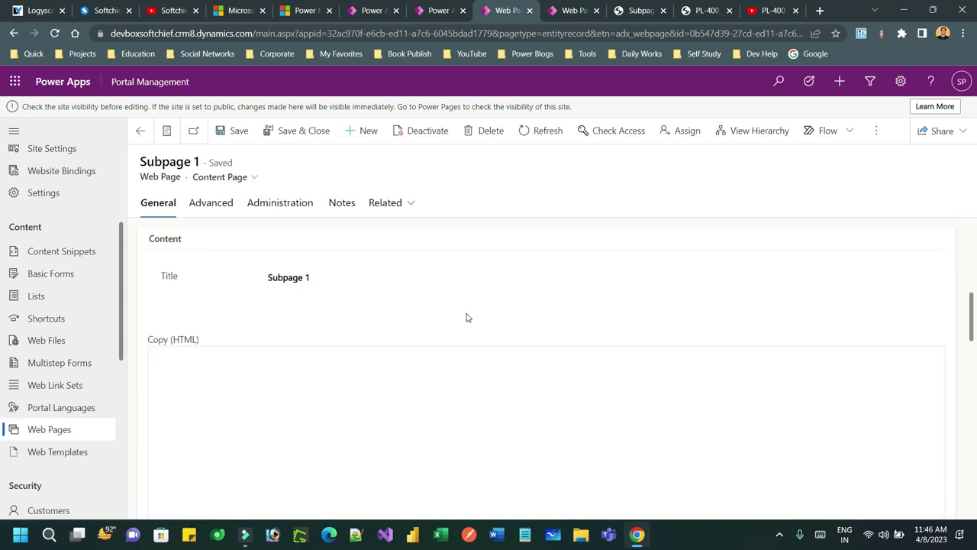
- Examine the text and markup in the Copy (HTML) of the English Subpage 1 content page
scroll(458, 313, down, 1)
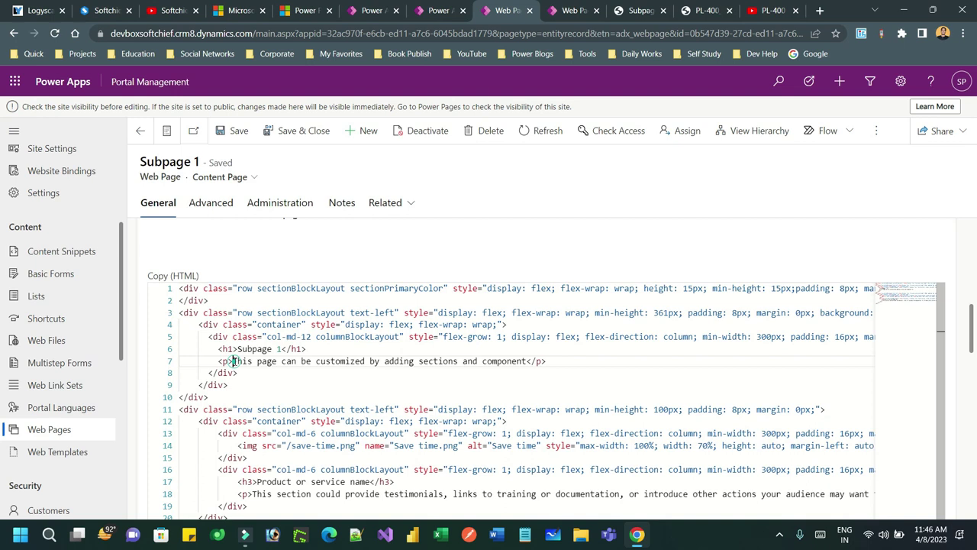
drag(232, 361, 526, 353)
drag(257, 482, 371, 482)
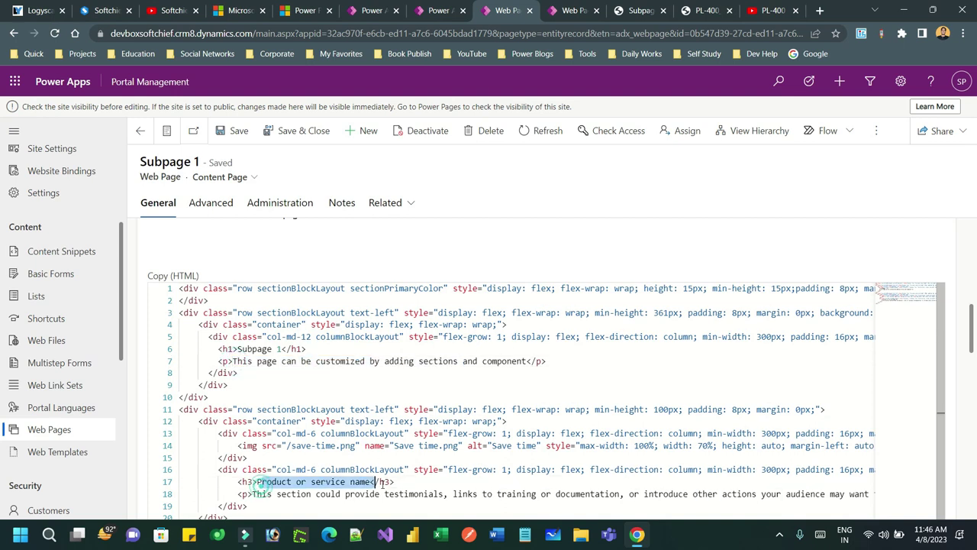
scroll(382, 382, up, 2)
scroll(377, 377, down, 1)
scroll(377, 377, down, 2)
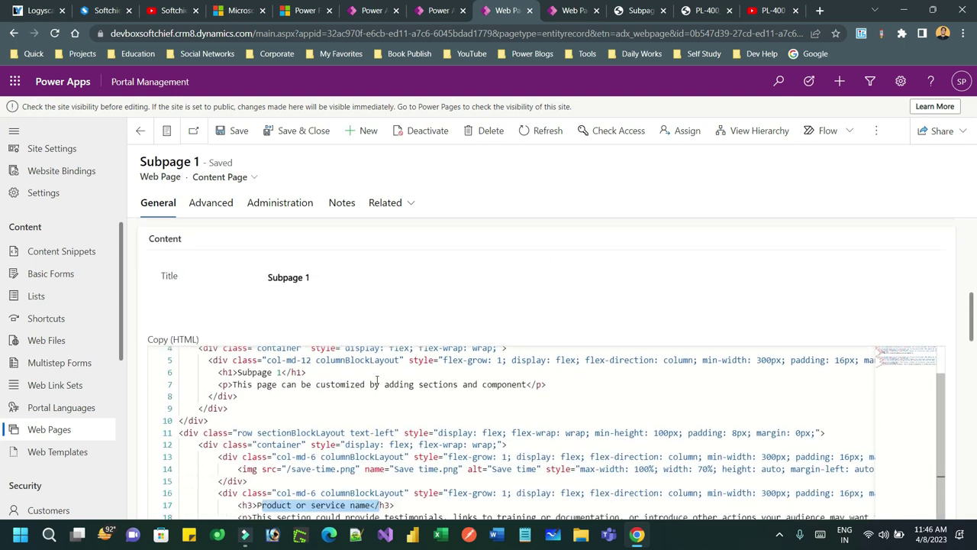
click(377, 378)
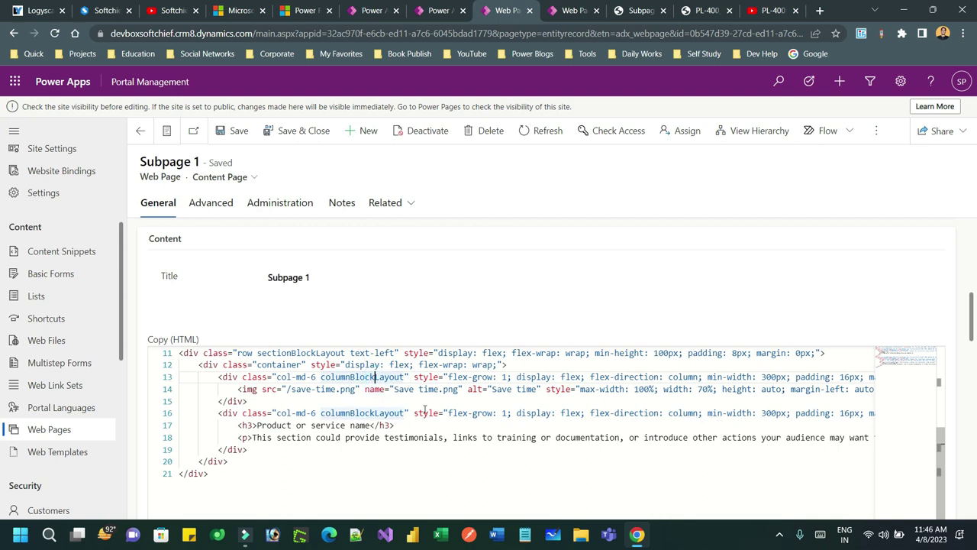
key(ctrl+a)
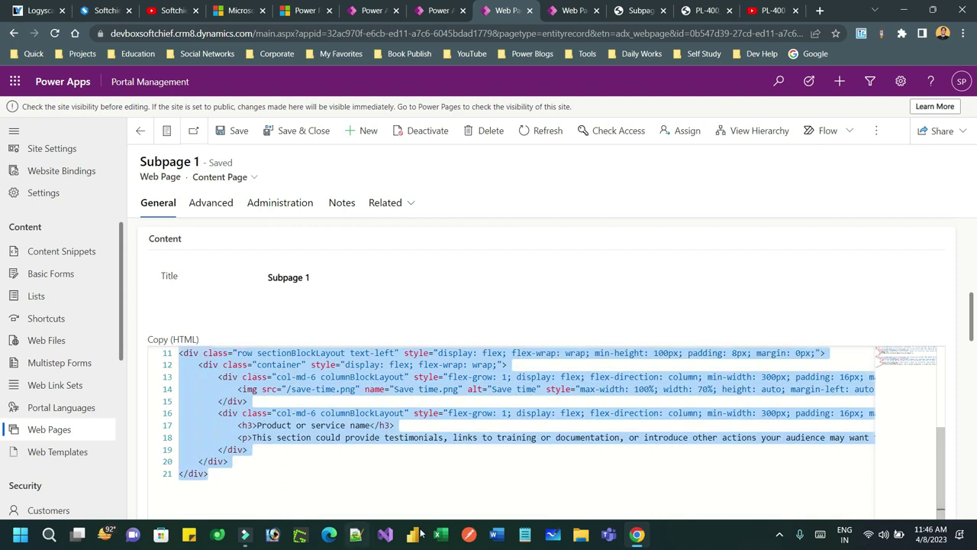
click(468, 365)
scroll(512, 363, up, 1)
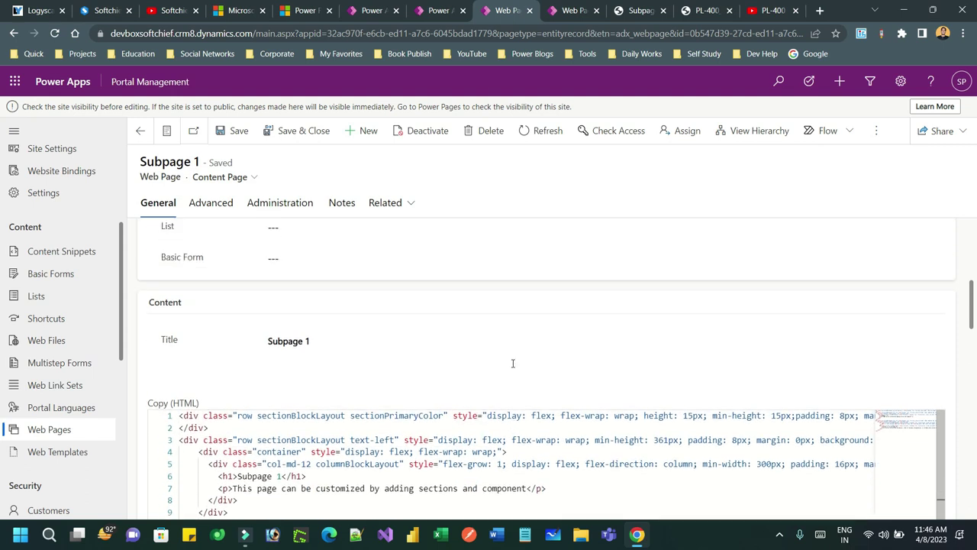
drag(238, 416, 345, 415)
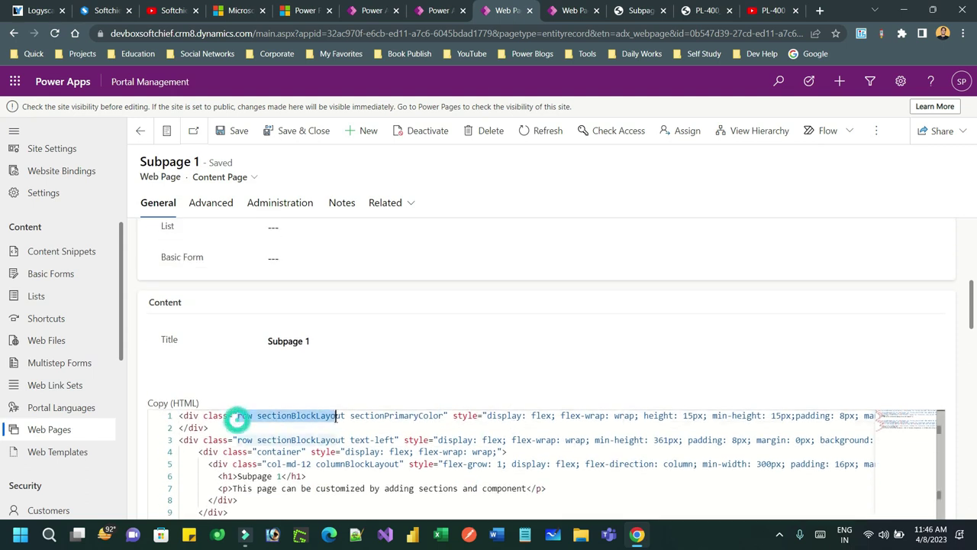
scroll(320, 450, down, 2)
scroll(305, 458, up, 2)
- Copy the heading text "Subpage 1" from the HTML and search Google for "translate" in a new browser tab
drag(282, 475, 236, 475)
key(ctrl+c)
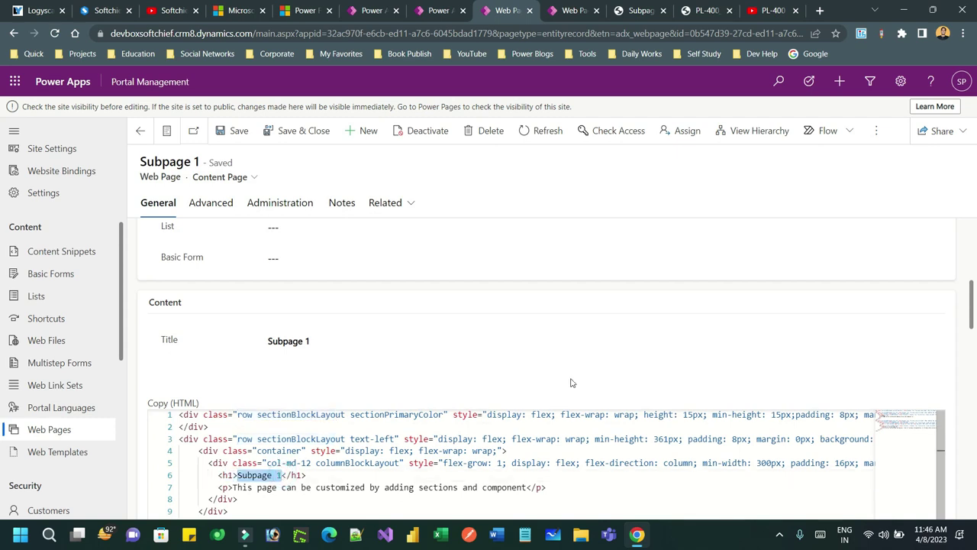
click(820, 11)
text(tr)
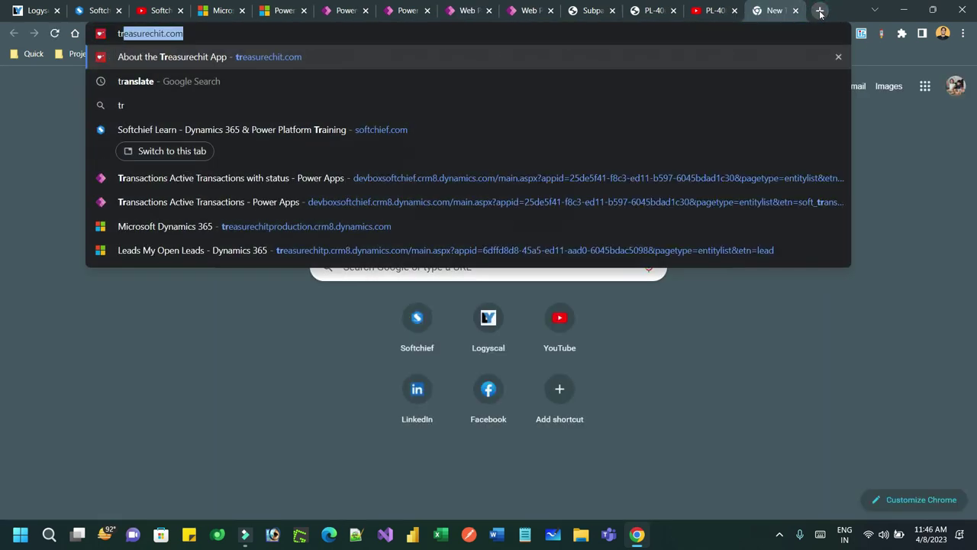
text(ans)
key(Return)
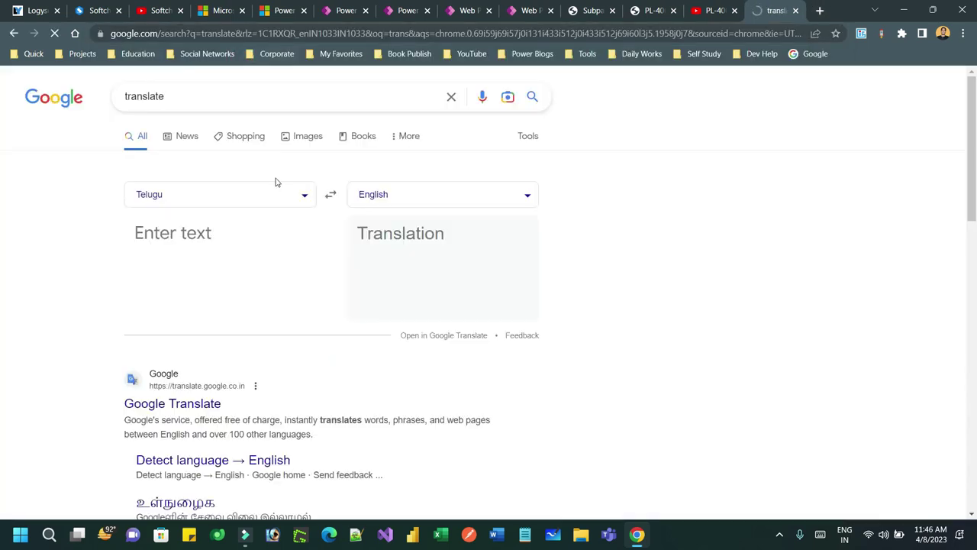
- Set the translator from English to Hindi, translate the copied text "Subpage 1", and select the Hindi result
click(174, 233)
click(211, 194)
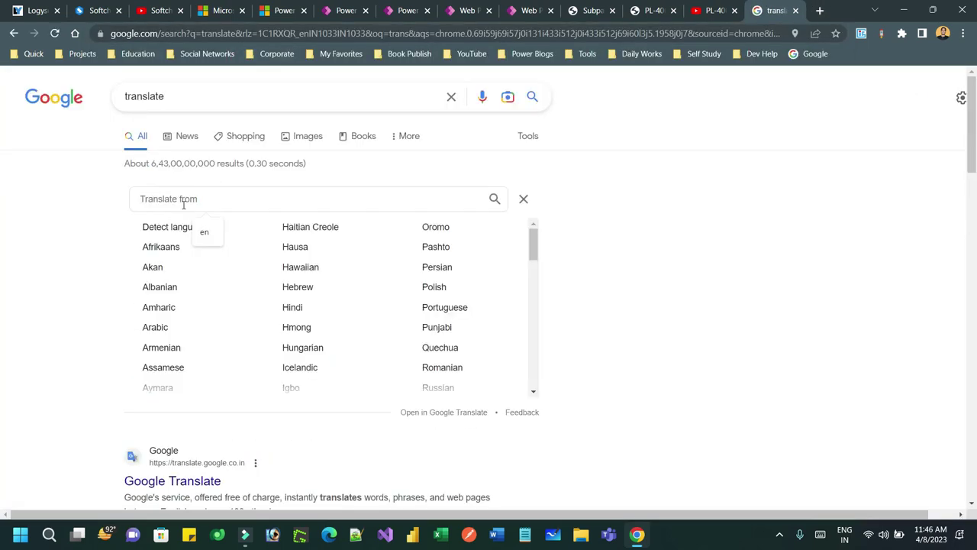
text(eng)
click(172, 227)
click(414, 191)
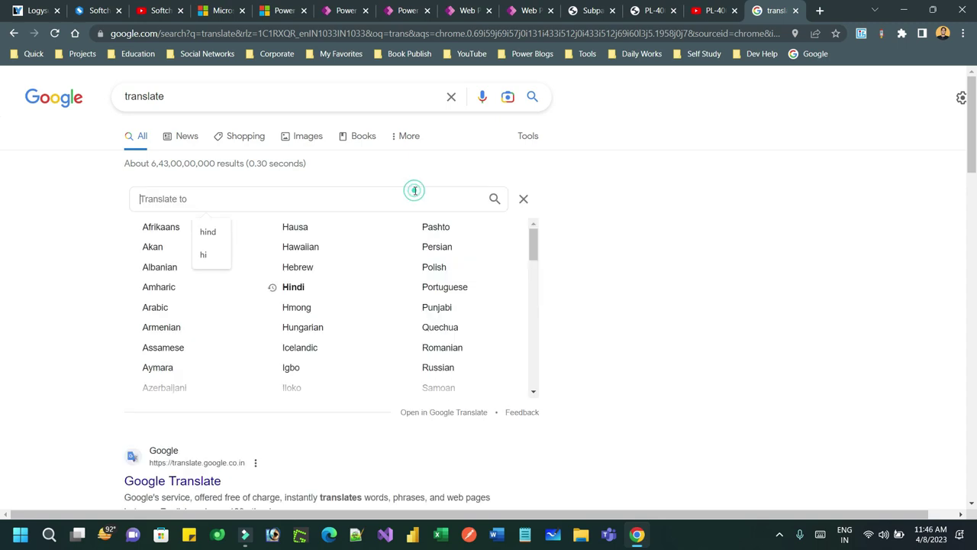
text(hin)
click(174, 227)
click(192, 229)
key(ctrl+v)
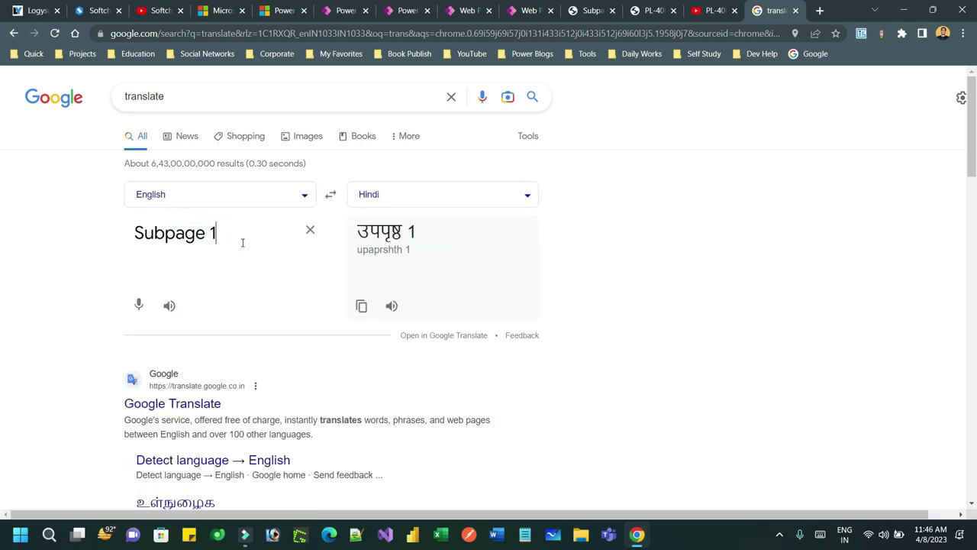
drag(231, 234, 136, 233)
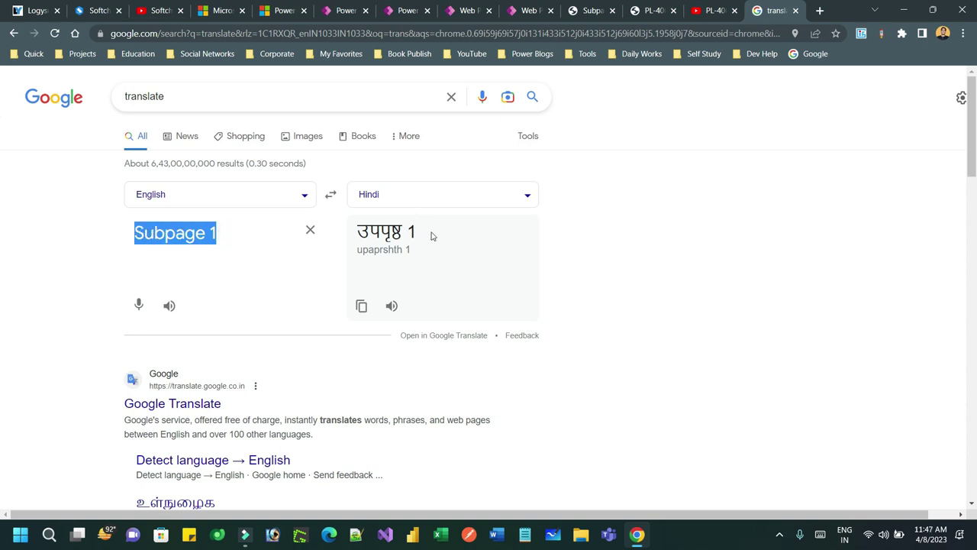
drag(418, 232, 358, 234)
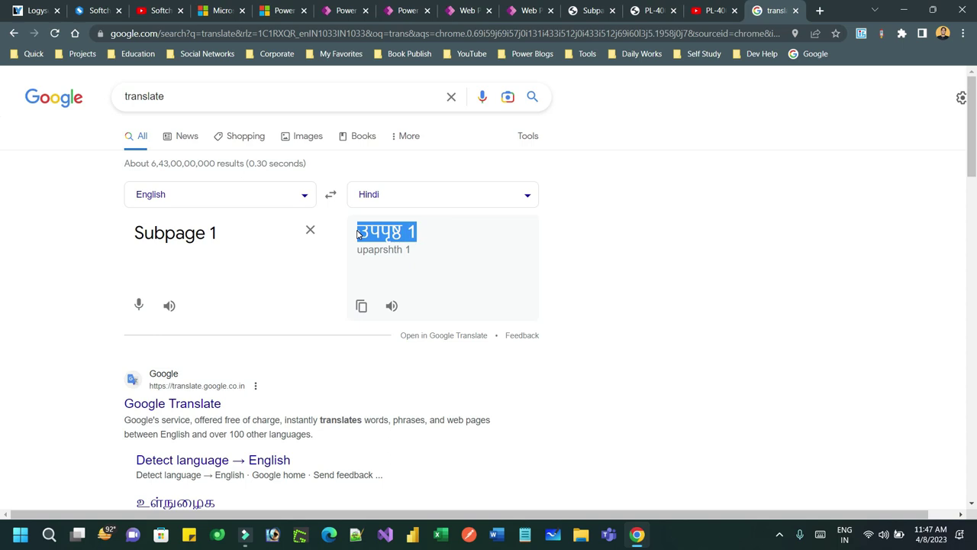
- Switch back to Portal Management, highlight the h1 heading text in the English HTML, and return to the main Subpage 1 record
click(467, 10)
drag(237, 475, 284, 475)
click(140, 131)
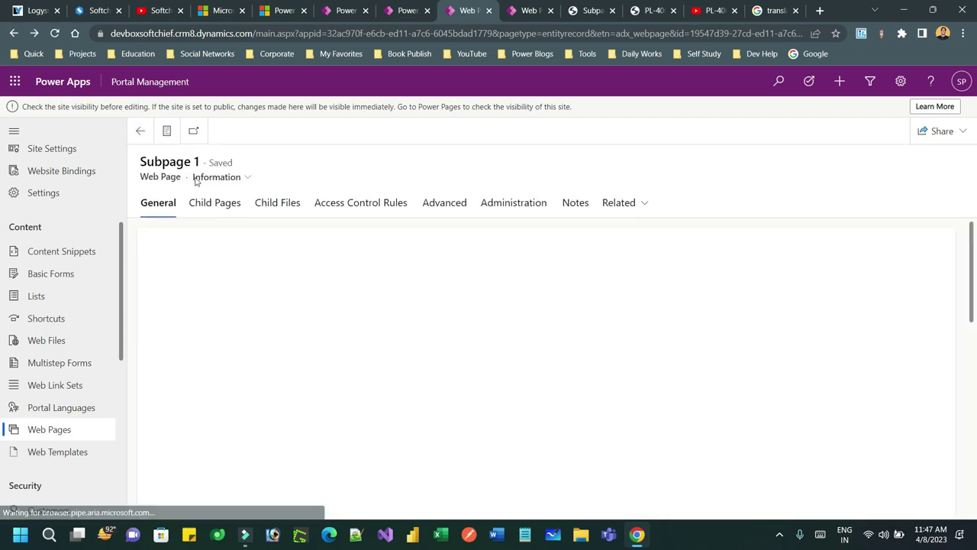
- Open the Hindi - India content page from the Localized Content of Subpage 1 and go to its Copy (HTML)
scroll(497, 354, down, 5)
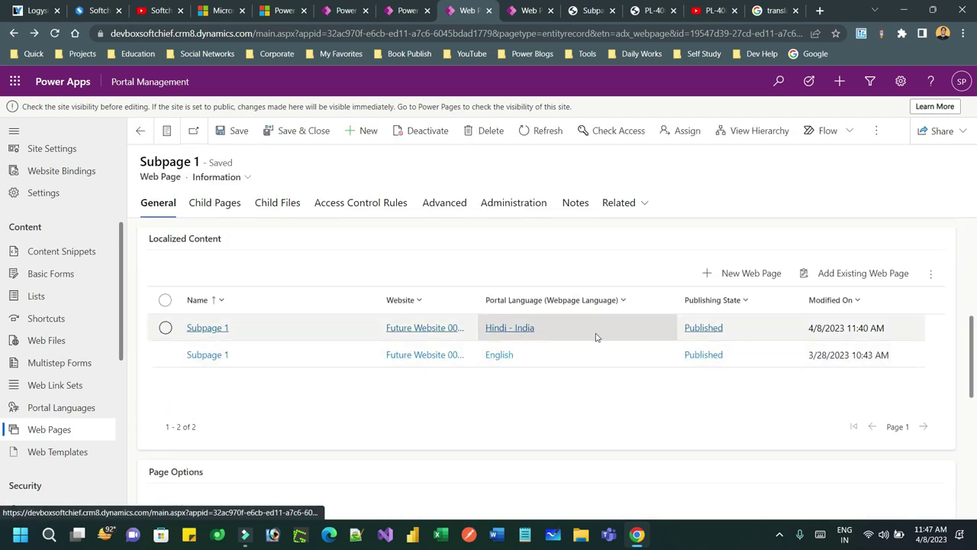
click(165, 328)
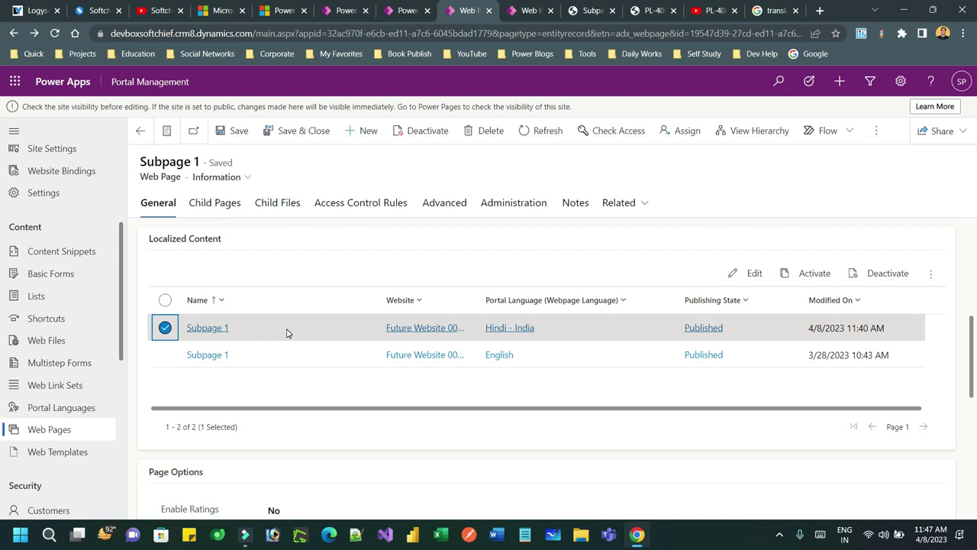
double_click(543, 328)
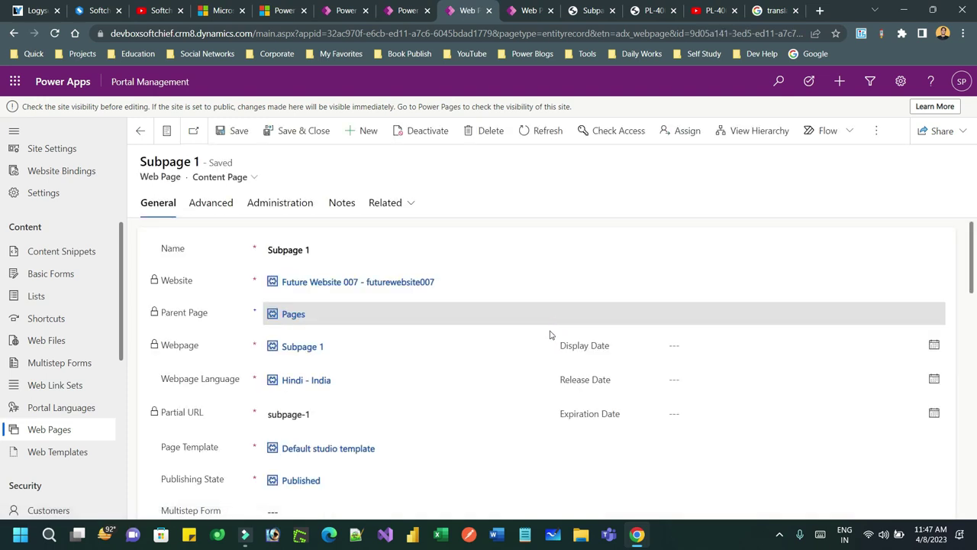
scroll(451, 289, down, 5)
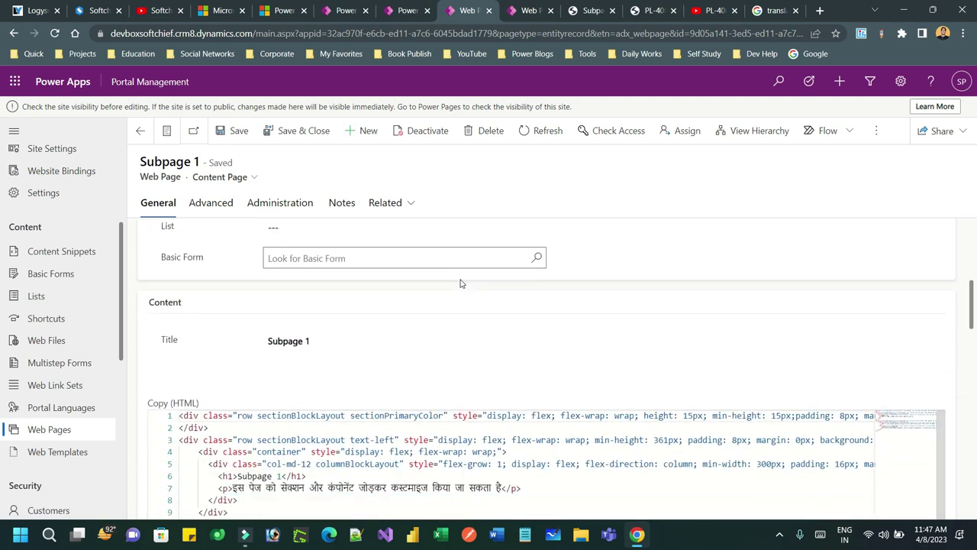
scroll(461, 283, down, 1)
- Replace the h1 heading text "Subpage 1" in the Hindi page's HTML with the translation "उपपृष्ठ 1" copied from Google's translator
drag(281, 348, 247, 349)
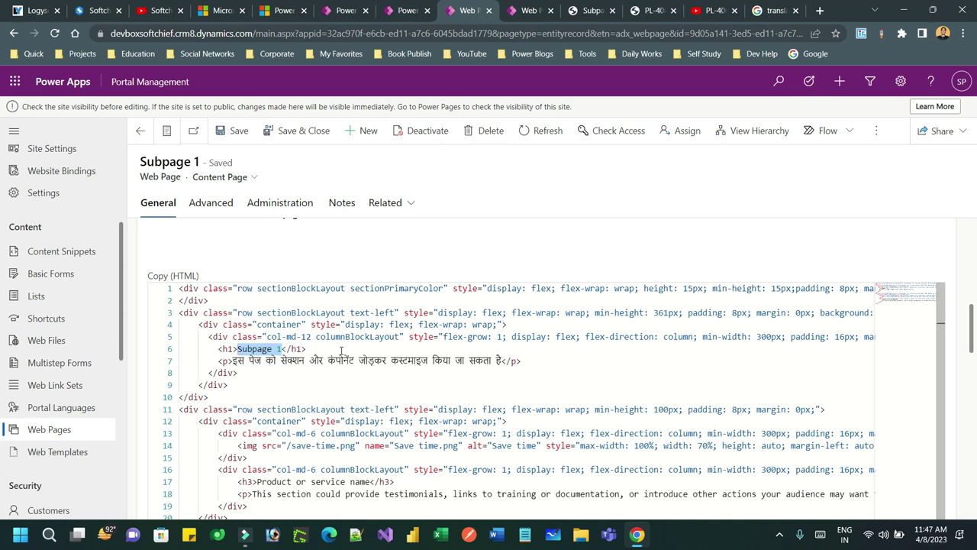
key(Right)
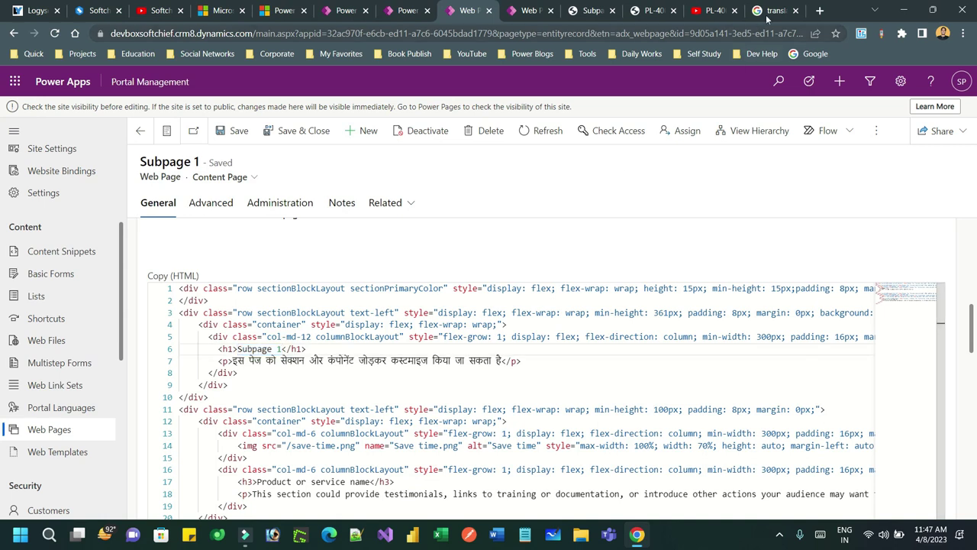
key(ctrl+9)
right_click(394, 234)
click(419, 246)
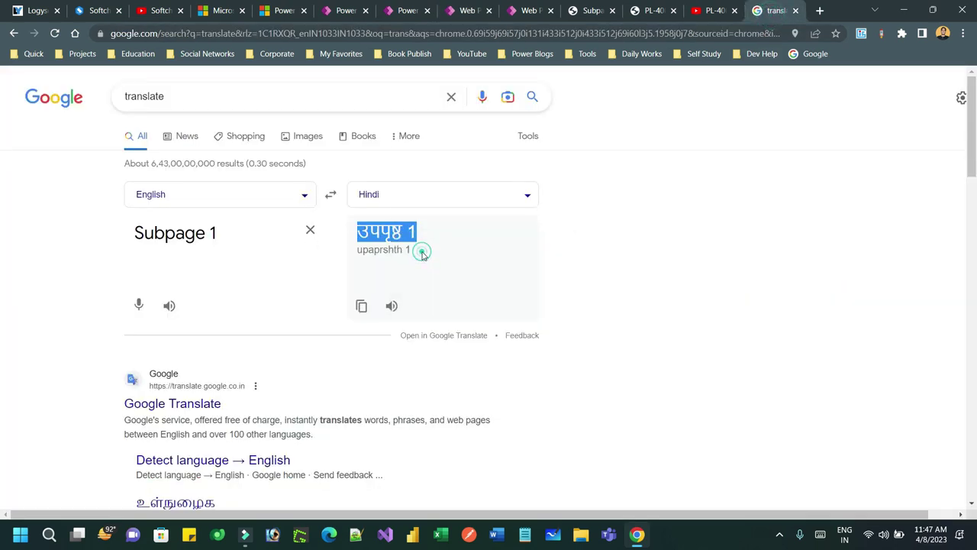
click(466, 10)
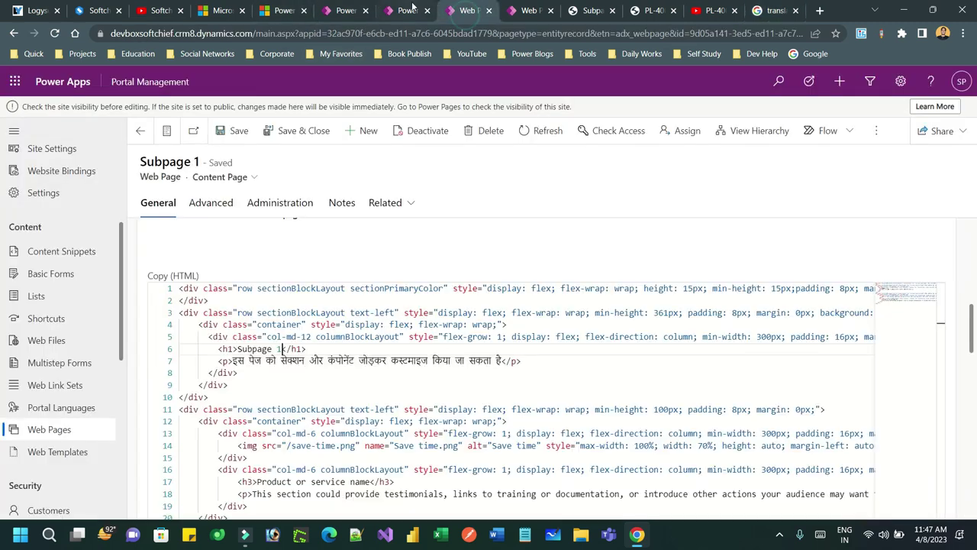
drag(282, 348, 247, 349)
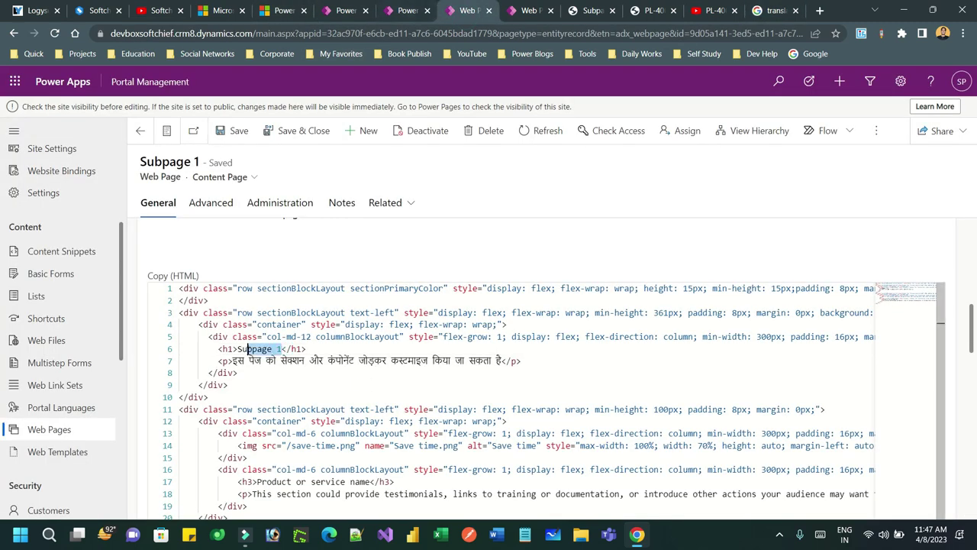
key(ctrl+v)
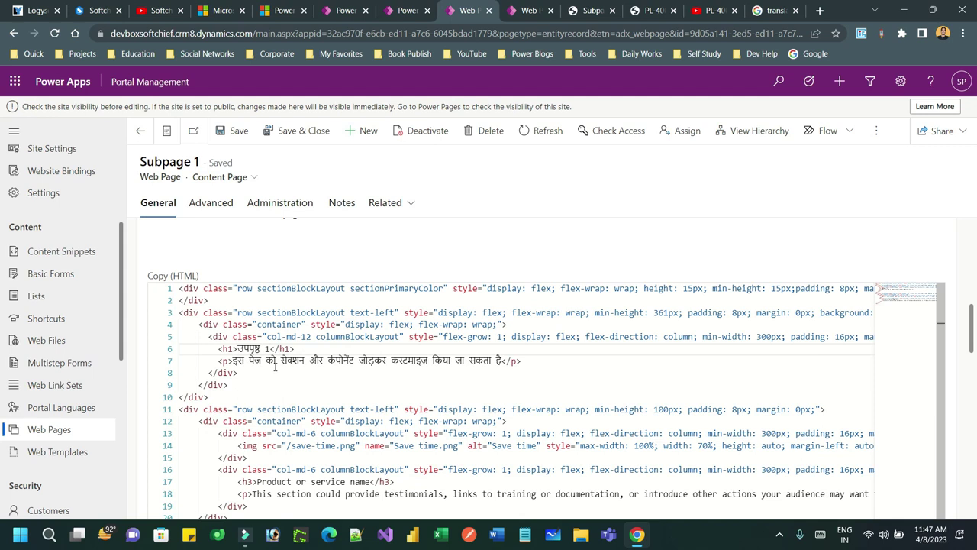
- Copy the h3 text "Product or service name" from the HTML, translate it into Hindi in Google's translator, and copy the translation
drag(232, 361, 506, 360)
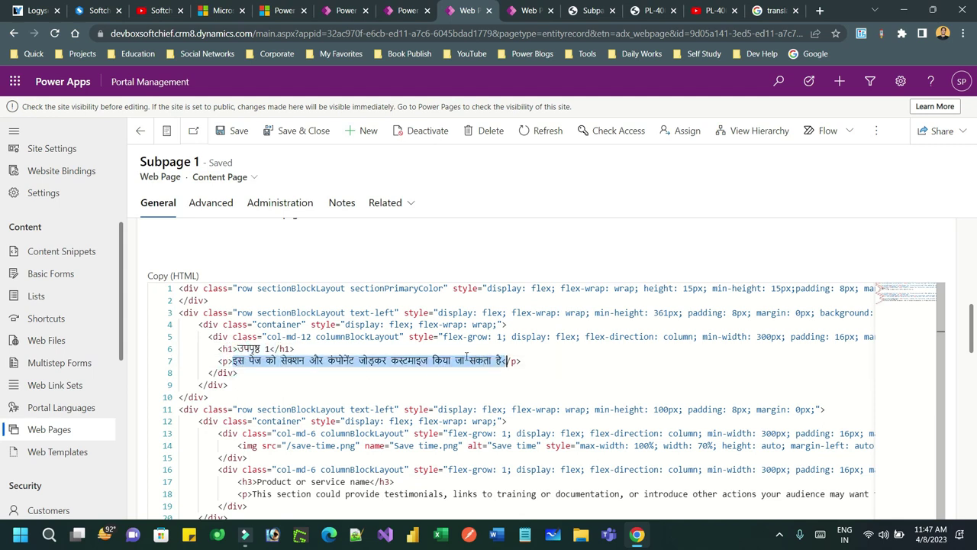
scroll(466, 356, down, 2)
drag(257, 402, 367, 402)
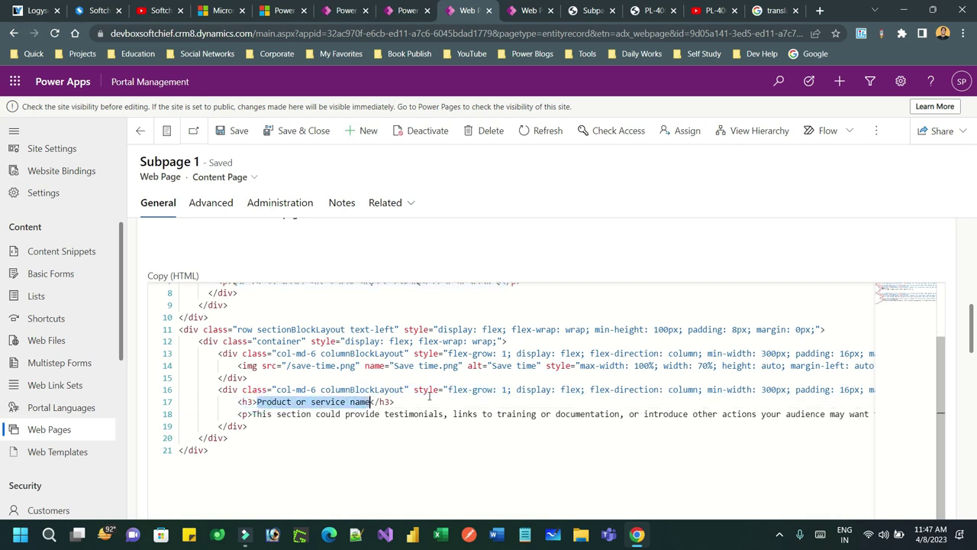
click(773, 10)
triple_click(203, 240)
key(ctrl+v)
drag(517, 233, 356, 232)
right_click(398, 229)
click(423, 242)
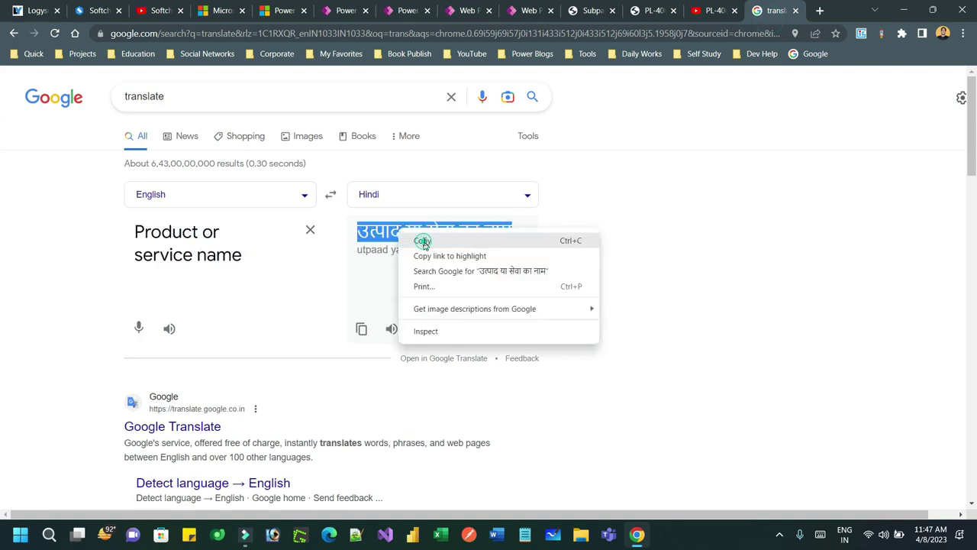
- Return to the Hindi Subpage 1 content page and replace the h3 text with "उत्पाद या सेवा का नाम"
click(408, 10)
click(468, 10)
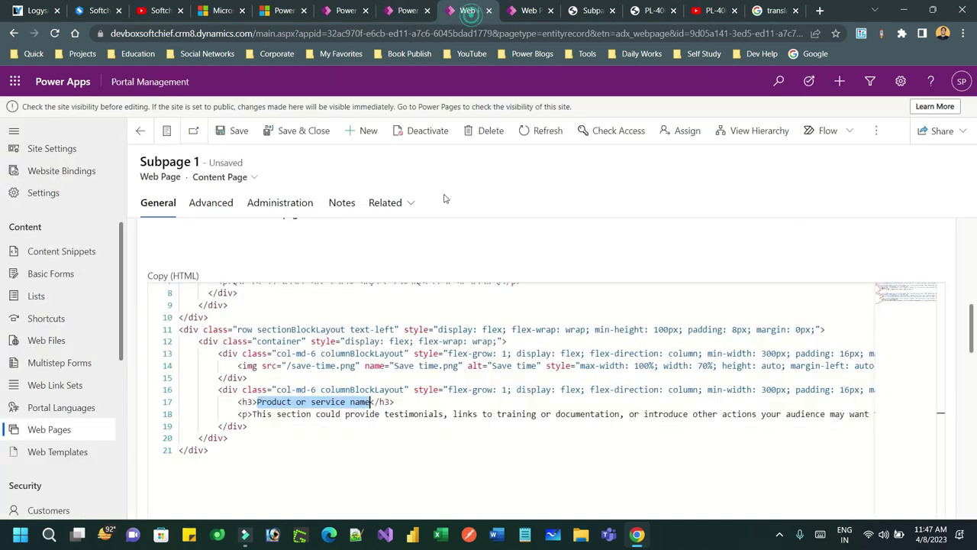
key(ctrl+v)
- Copy the paragraph starting "This section could provide testimonials" from the HTML, translate it into Hindi in Google's translator, and copy the translation
drag(252, 414, 846, 414)
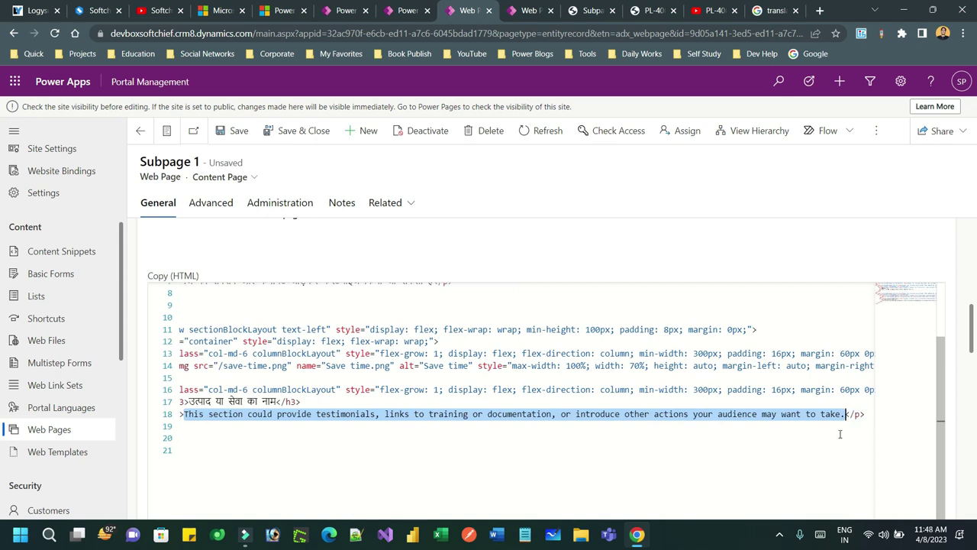
click(772, 9)
triple_click(234, 256)
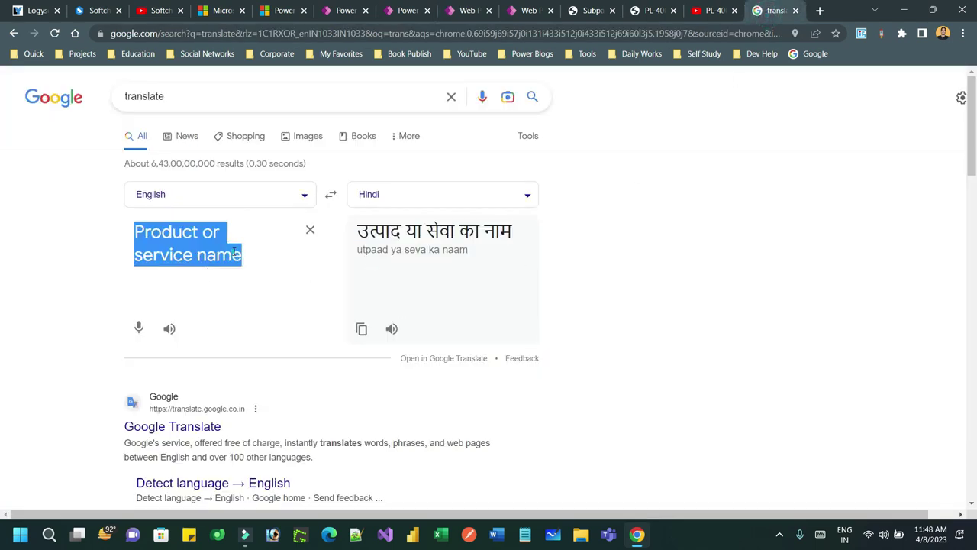
key(ctrl+v)
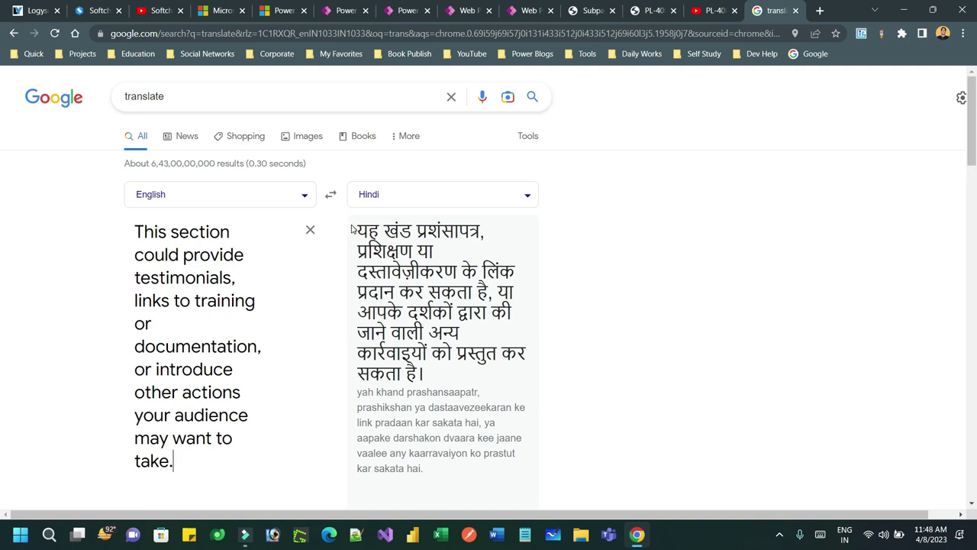
drag(359, 231, 448, 381)
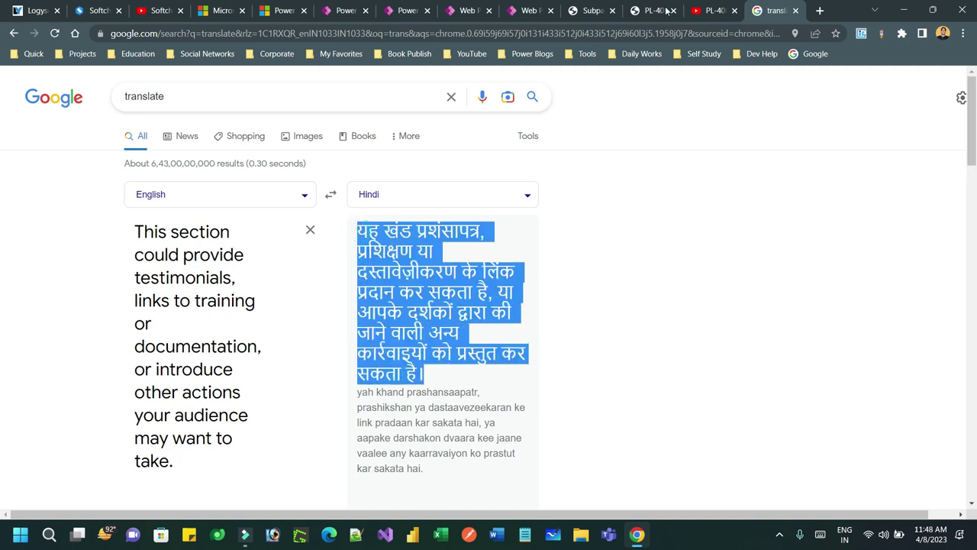
- Replace the testimonials paragraph in the Hindi Subpage 1 HTML with the copied Hindi translation and save the record
click(592, 10)
click(531, 10)
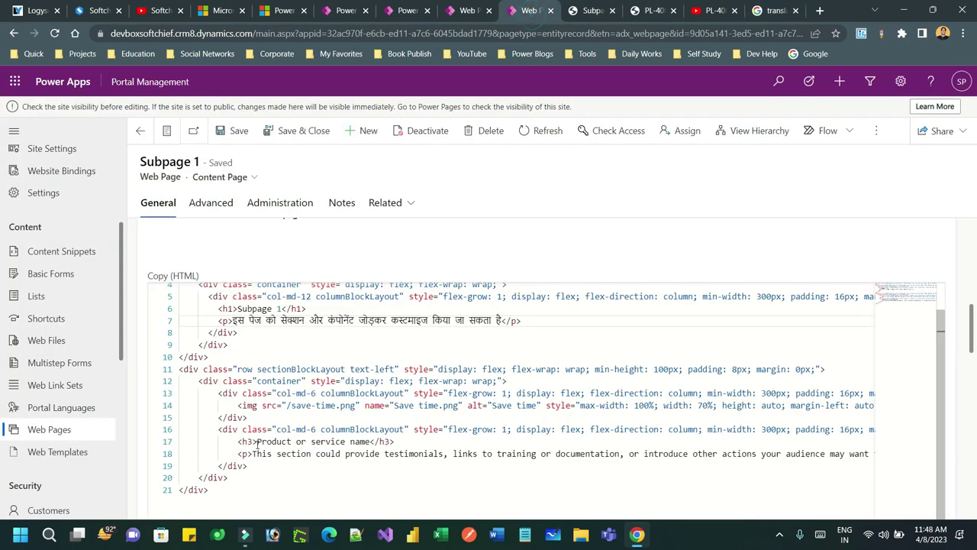
drag(254, 457, 835, 454)
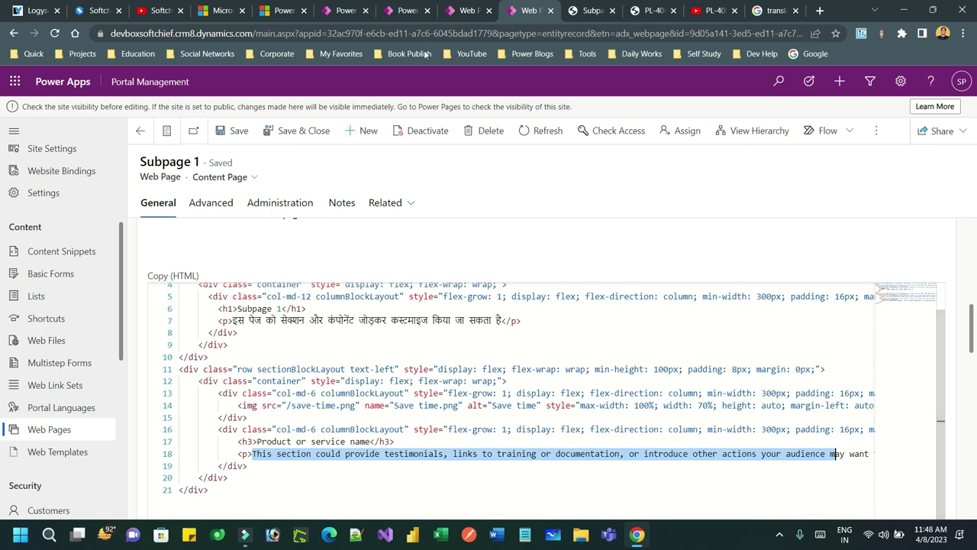
key(ctrl+z)
key(ctrl+v)
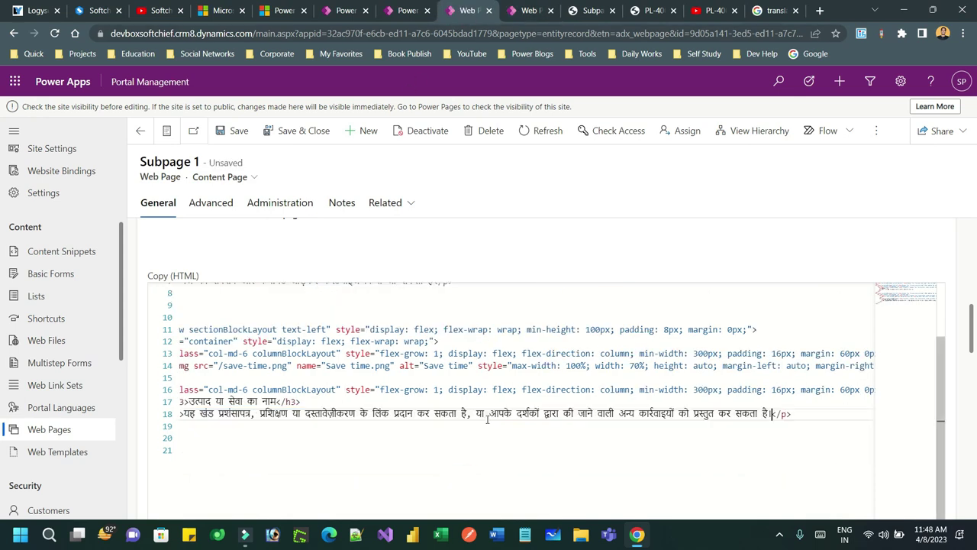
click(236, 131)
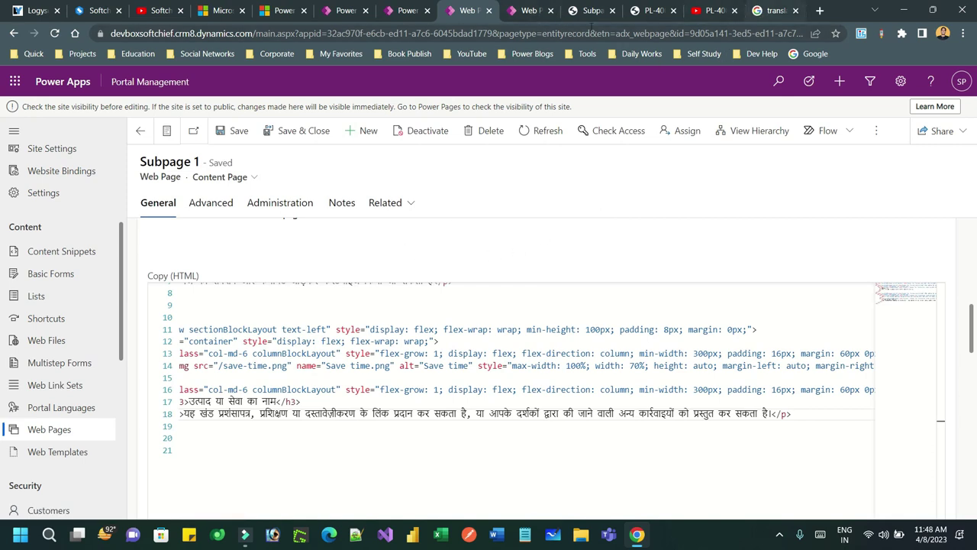
- Switch to the Contoso Ltd portal site, go to its home page, and set the site language to English
click(589, 11)
click(179, 86)
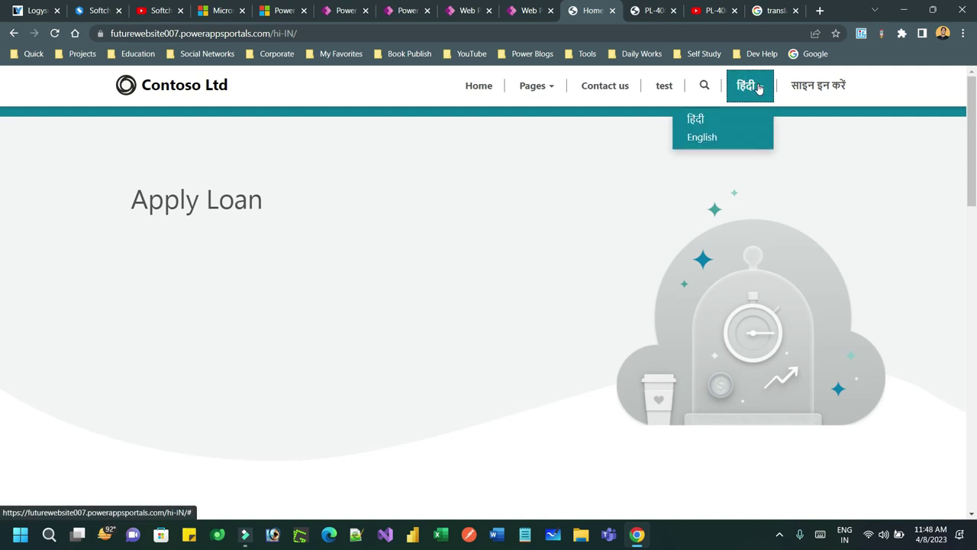
click(729, 136)
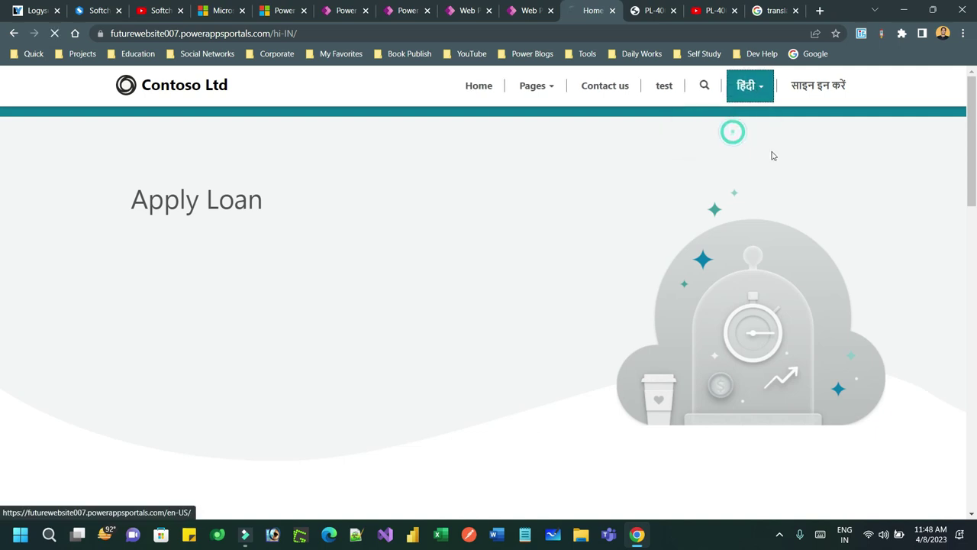
click(769, 85)
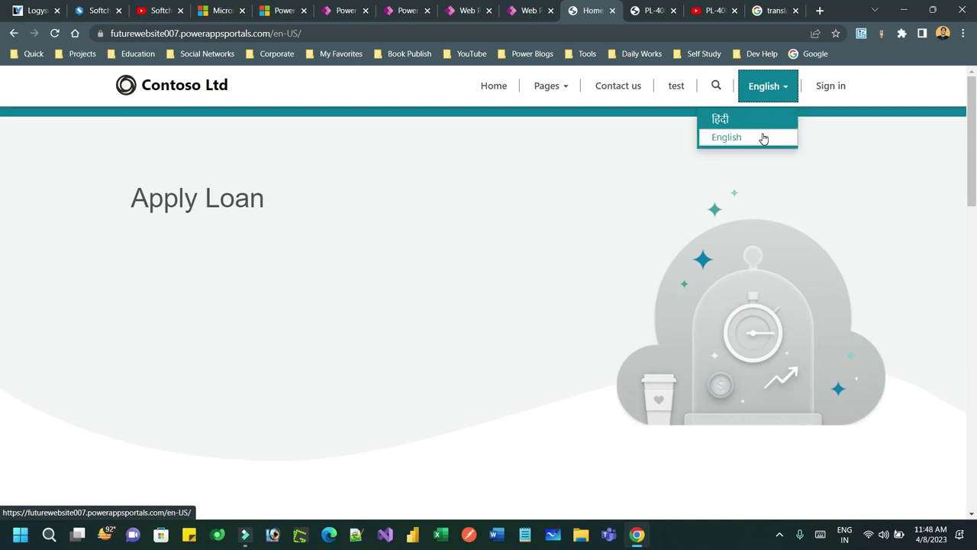
click(764, 138)
- Open Subpage 1 on the portal and examine its English heading, introduction, and product section text
click(552, 85)
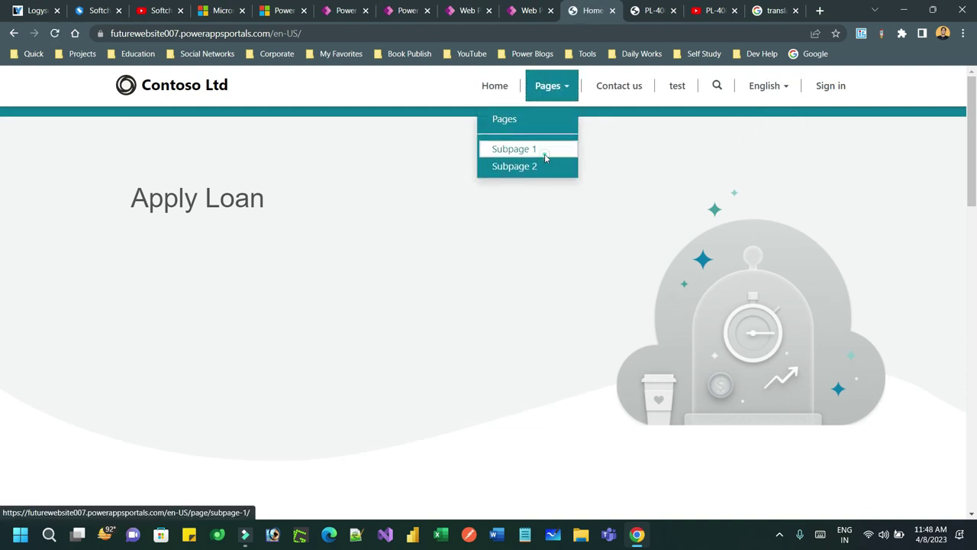
click(546, 151)
drag(129, 198, 309, 188)
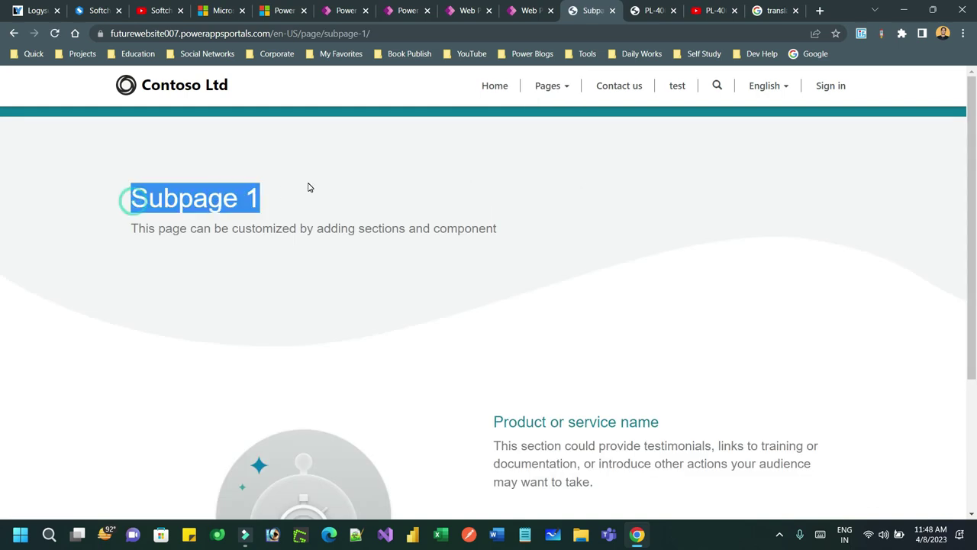
drag(131, 229, 524, 230)
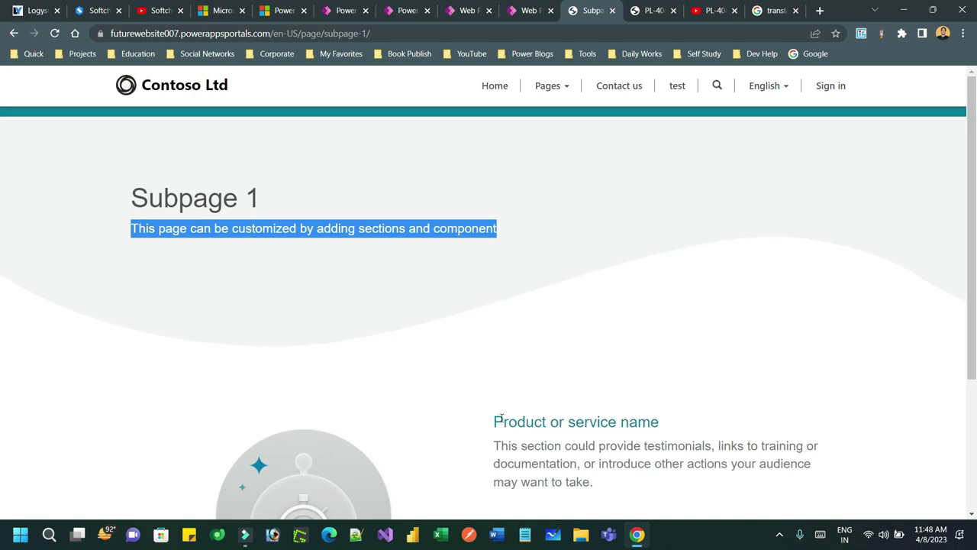
drag(495, 425, 702, 410)
drag(510, 446, 631, 482)
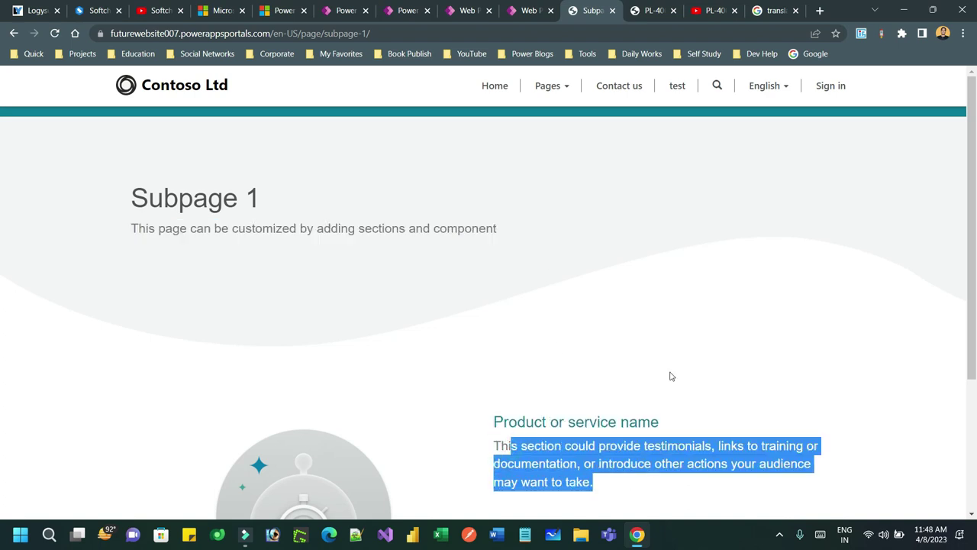
- Switch the portal language to Hindi and examine the heading, introduction, and product section text of Subpage 1
click(765, 86)
click(769, 122)
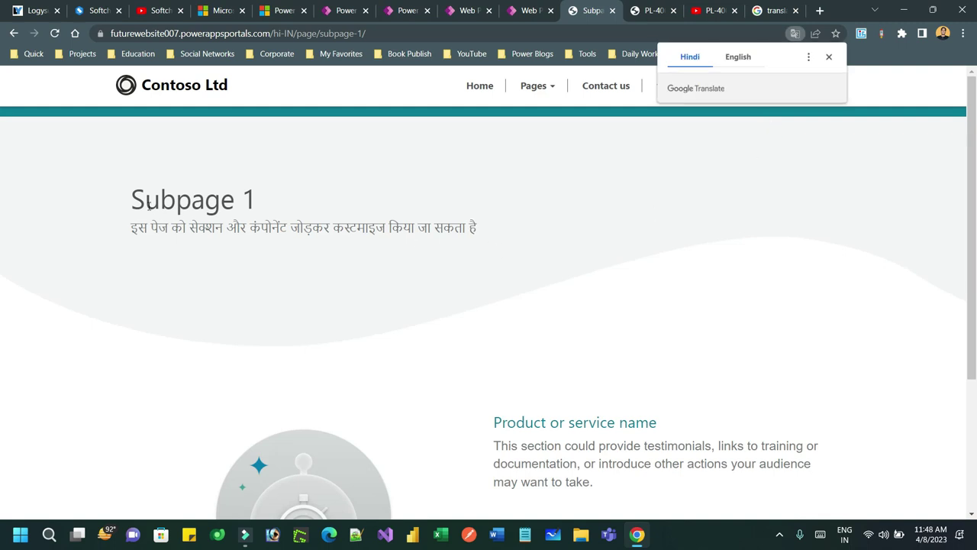
drag(137, 202, 301, 191)
drag(130, 227, 490, 224)
scroll(511, 218, down, 3)
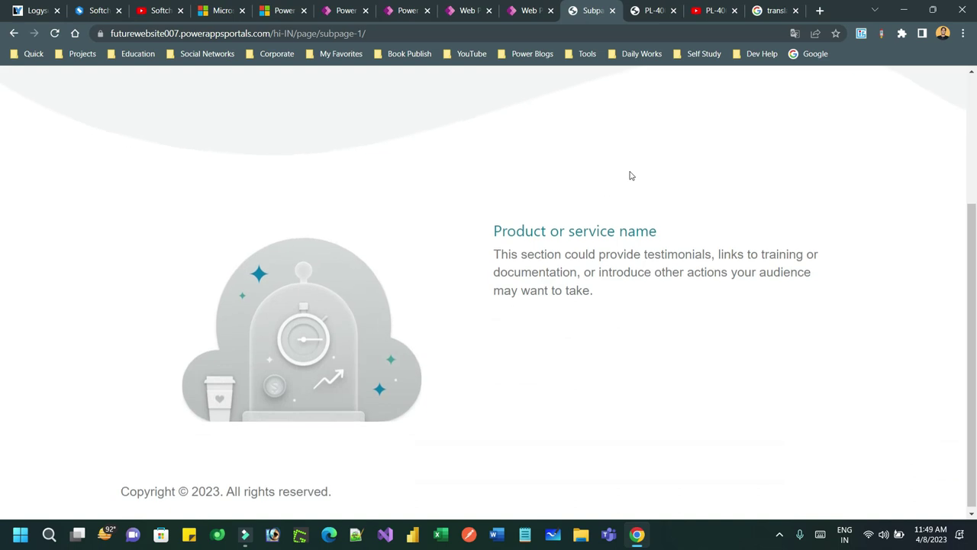
scroll(608, 207, up, 1)
drag(496, 288, 644, 358)
click(642, 357)
scroll(646, 257, up, 2)
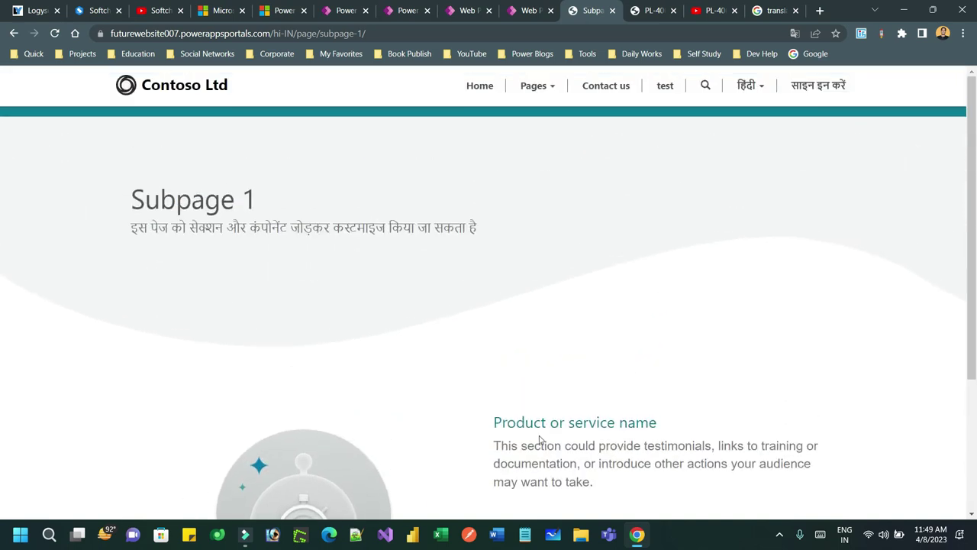
- Reload the Hindi version of Subpage 1 and check its heading against the saved translation
click(55, 33)
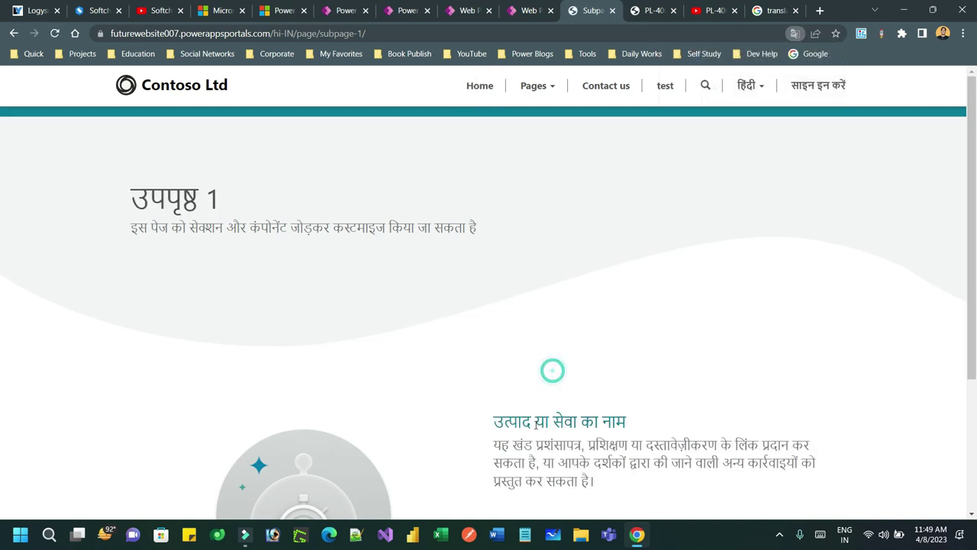
drag(135, 197, 246, 199)
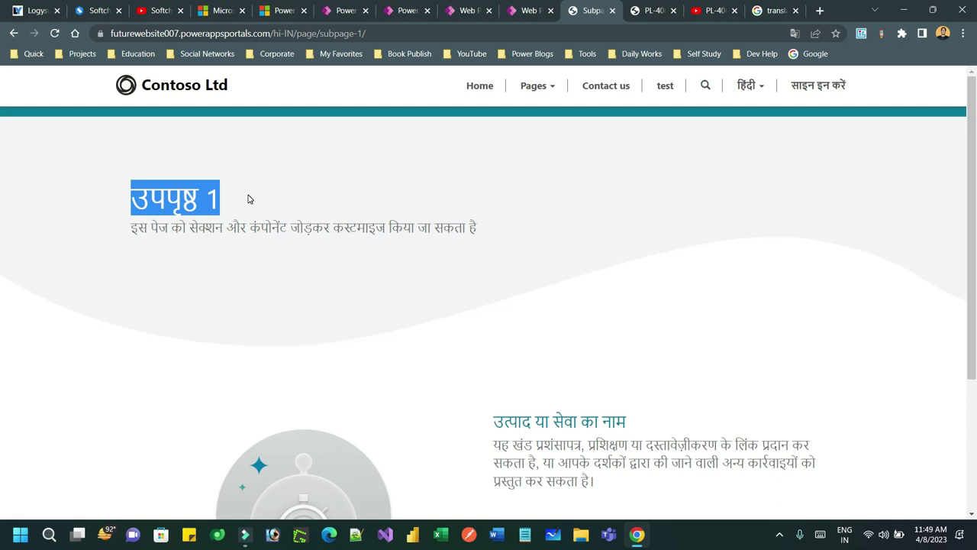
click(112, 204)
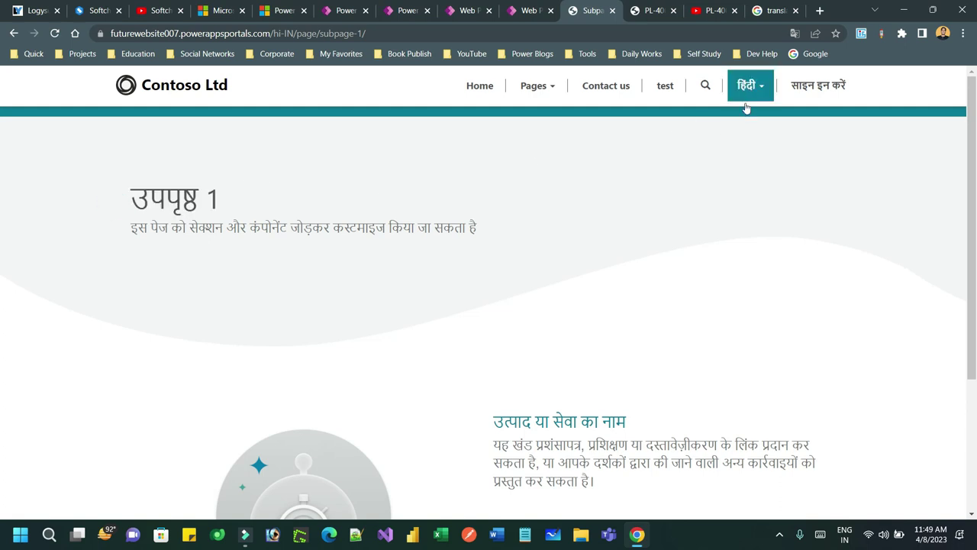
- Check the translated heading, introduction, product title, and product description on the reloaded Hindi Subpage 1
drag(123, 198, 285, 199)
drag(128, 227, 491, 241)
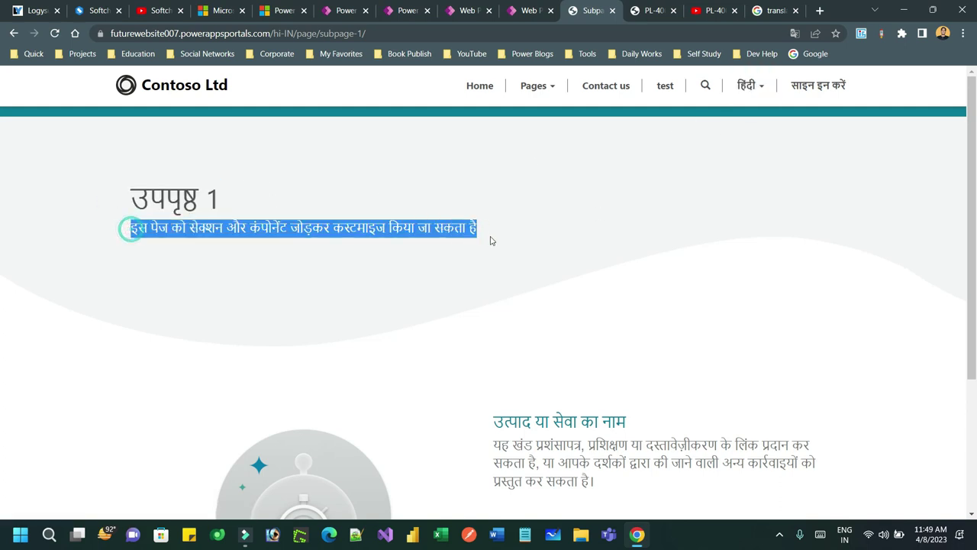
scroll(491, 241, down, 2)
drag(489, 293, 628, 296)
drag(501, 318, 609, 355)
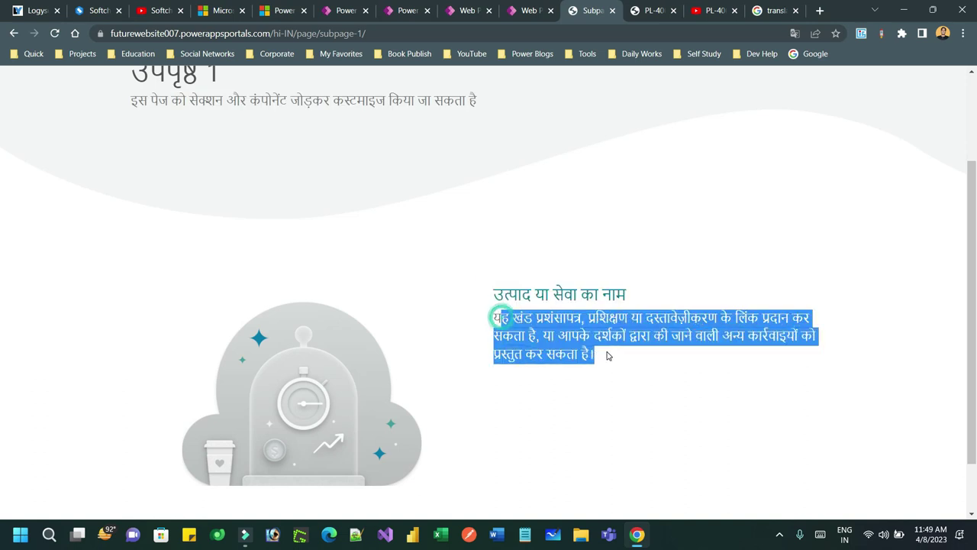
scroll(674, 231, up, 2)
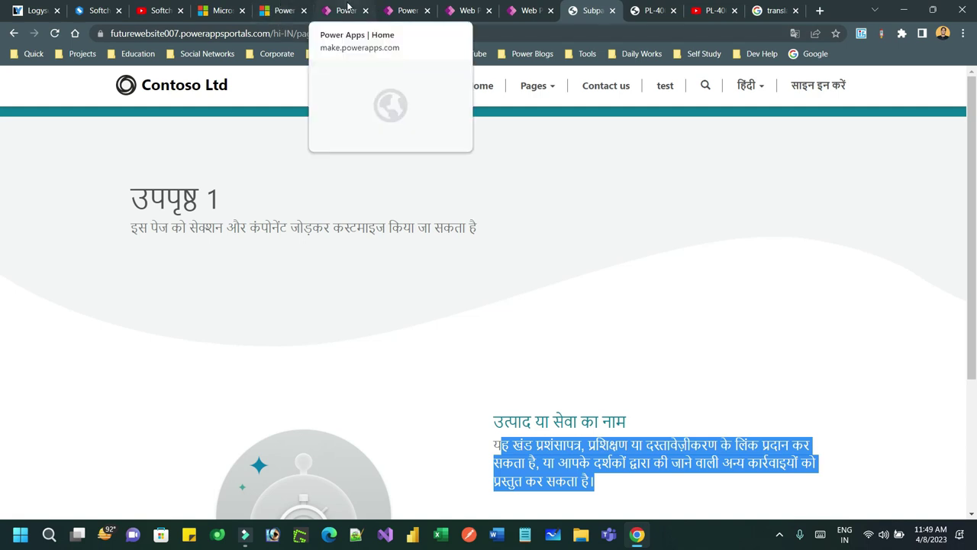
- Look briefly at the Power Apps pages, return to the portal's Subpage 1, and review the languages offered on the site
click(405, 10)
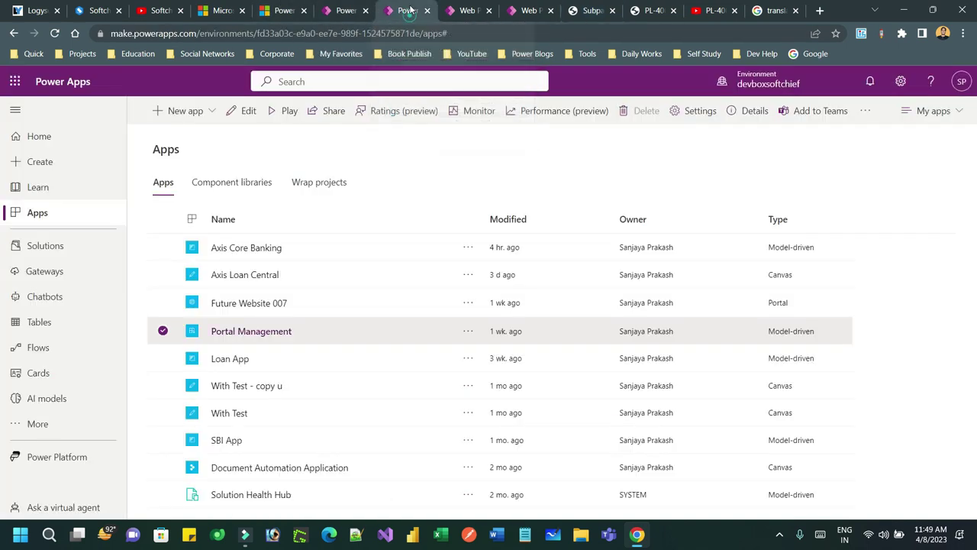
click(451, 11)
click(588, 10)
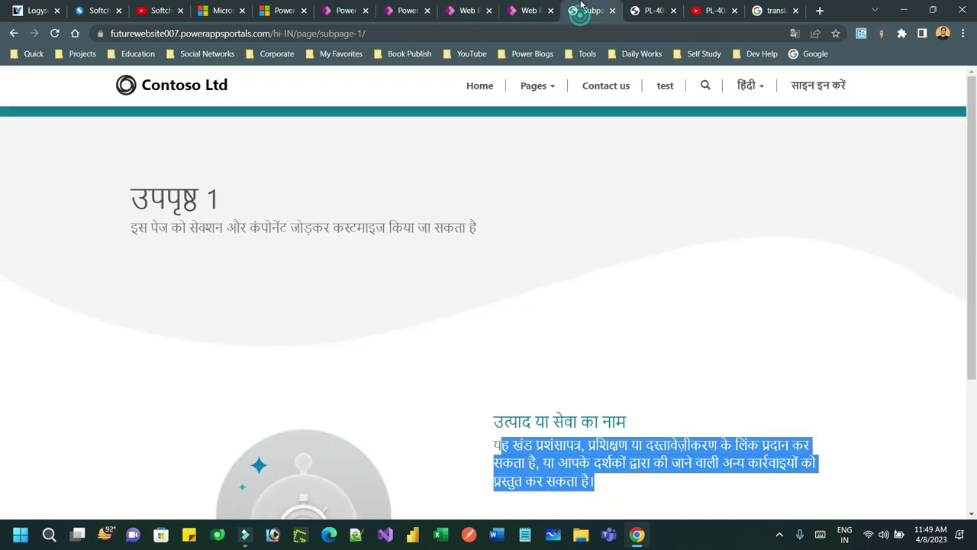
click(772, 97)
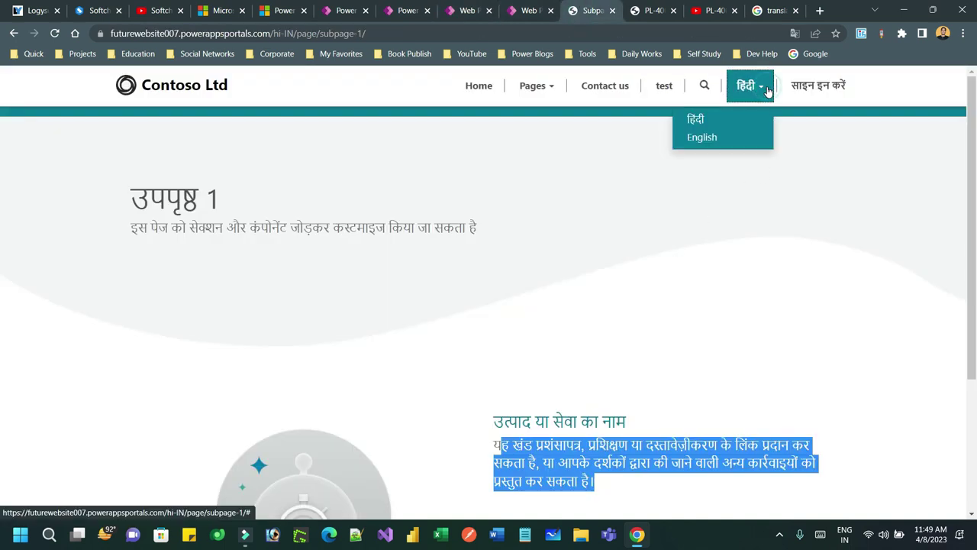
click(773, 190)
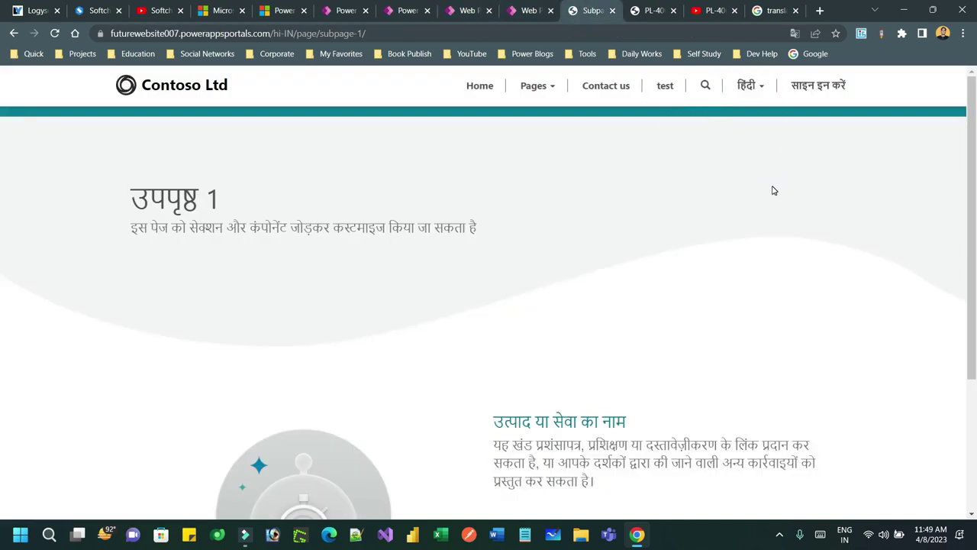